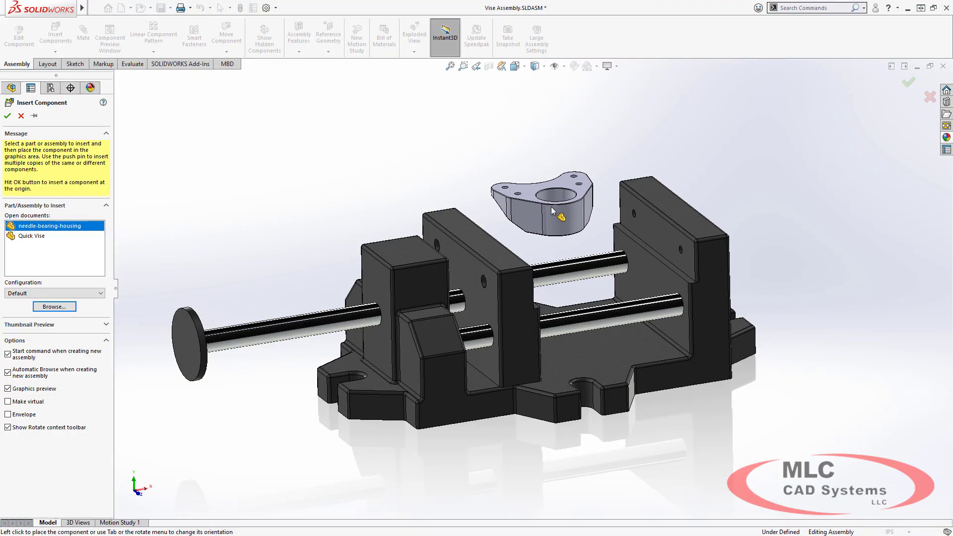
# Insert the needle-bearing-housing into the vise assembly and move it over the gap between the two jaws.
pyautogui.click(557, 215)
pyautogui.click(557, 215)
pyautogui.click(525, 188)
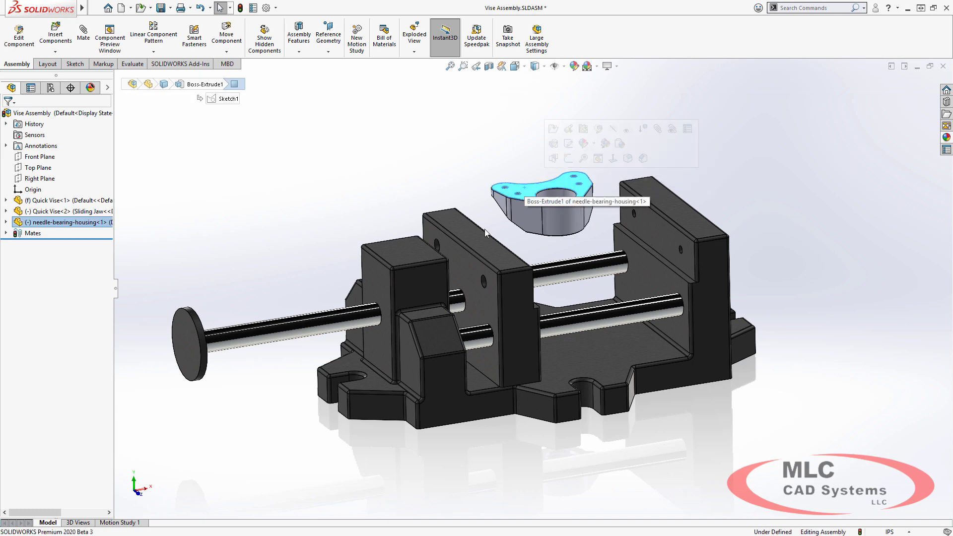
pyautogui.keyDown('ctrl'); pyautogui.click(484, 239); pyautogui.keyUp('ctrl')
pyautogui.click(507, 230)
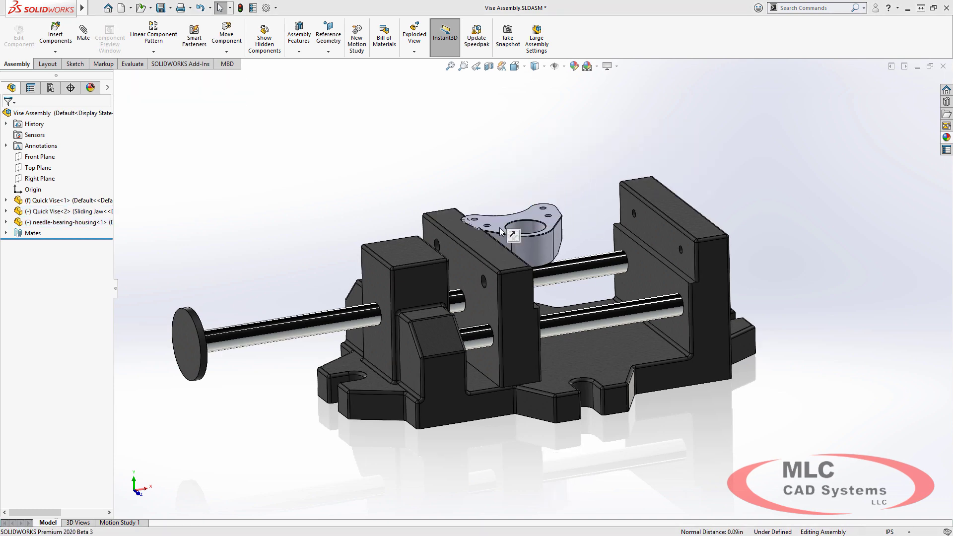
pyautogui.moveTo(501, 231); pyautogui.dragTo(569, 226)
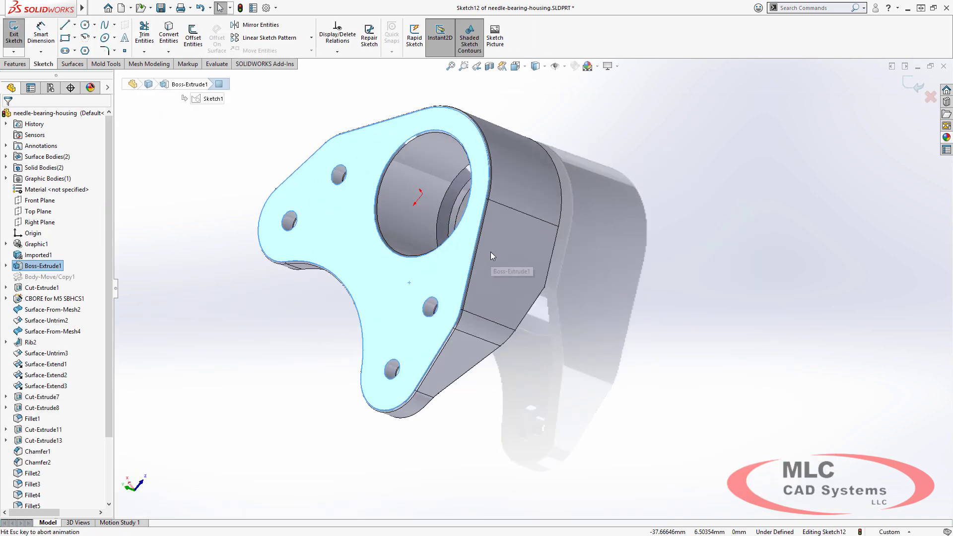
# Sketch two corner rectangles over the housing, the upper about 123 by 33 mm and a taller one across the large bore.
pyautogui.click(65, 38)
pyautogui.click(685, 261)
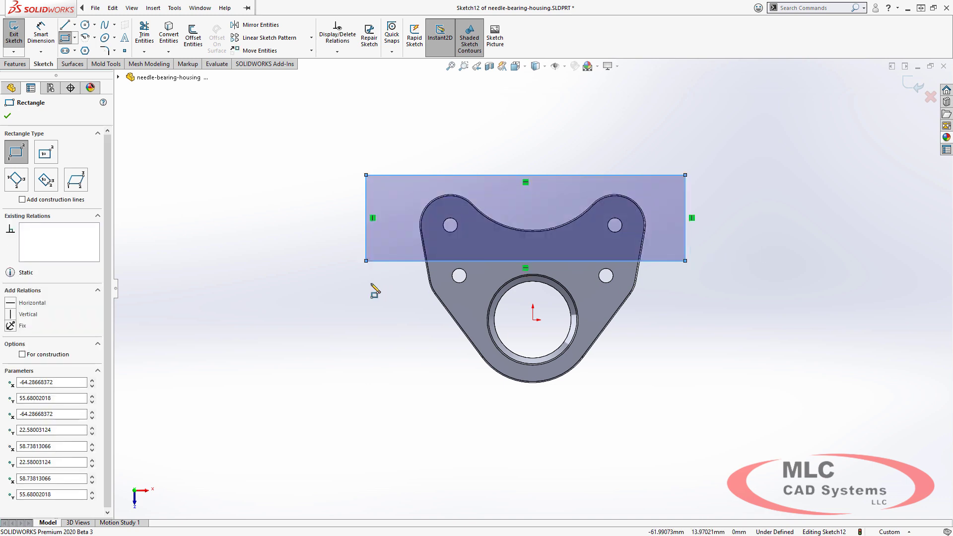
pyautogui.click(366, 283)
pyautogui.click(691, 397)
pyautogui.press('Escape')
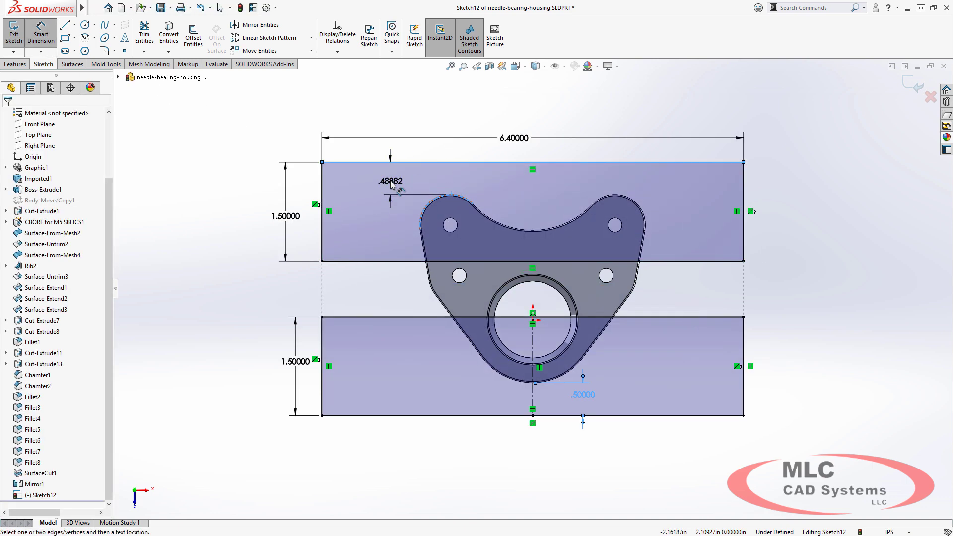
# Dimension the gap between the upper rectangle's top edge and the housing outline at 0.5 in.
pyautogui.click(390, 181)
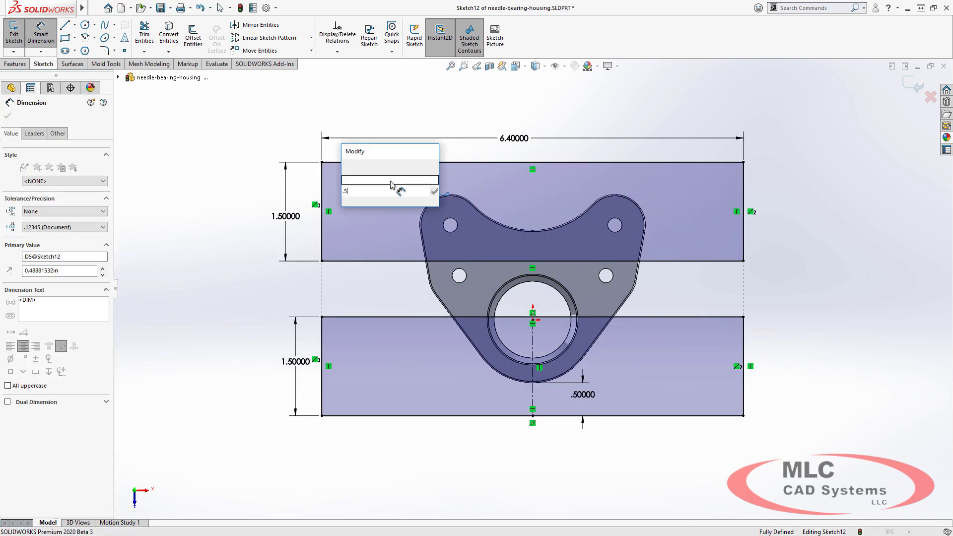
pyautogui.write('.5')
pyautogui.press('Return')
pyautogui.click(177, 282)
# Extrude both rectangles 1.75 in as a blind boss, reversing the direction toward the housing body.
pyautogui.moveTo(256, 227)
pyautogui.mouseDown(button='middle')
pyautogui.moveTo(442, 228)
pyautogui.moveTo(366, 227)
pyautogui.mouseUp(button='middle')
pyautogui.click(15, 63)
pyautogui.click(18, 35)
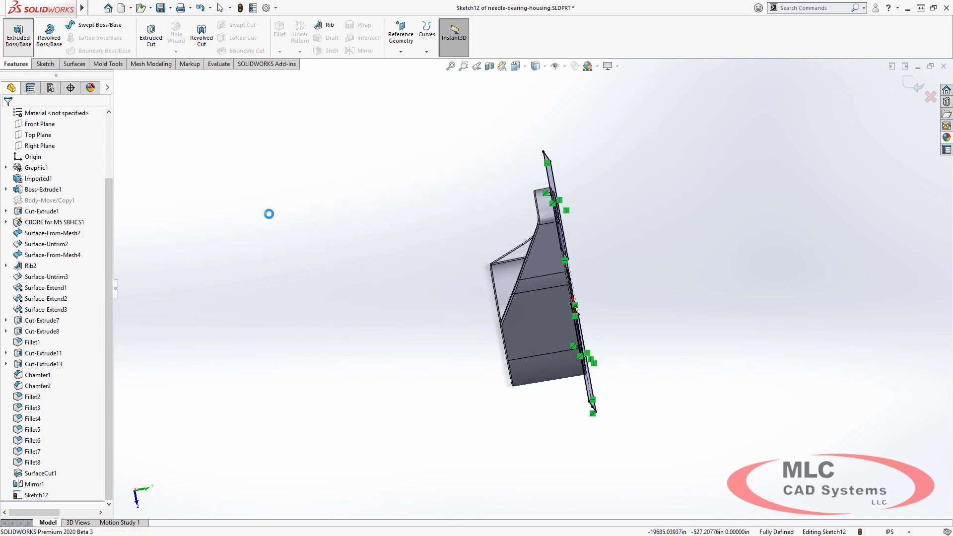
pyautogui.write('1.75')
pyautogui.press('Return')
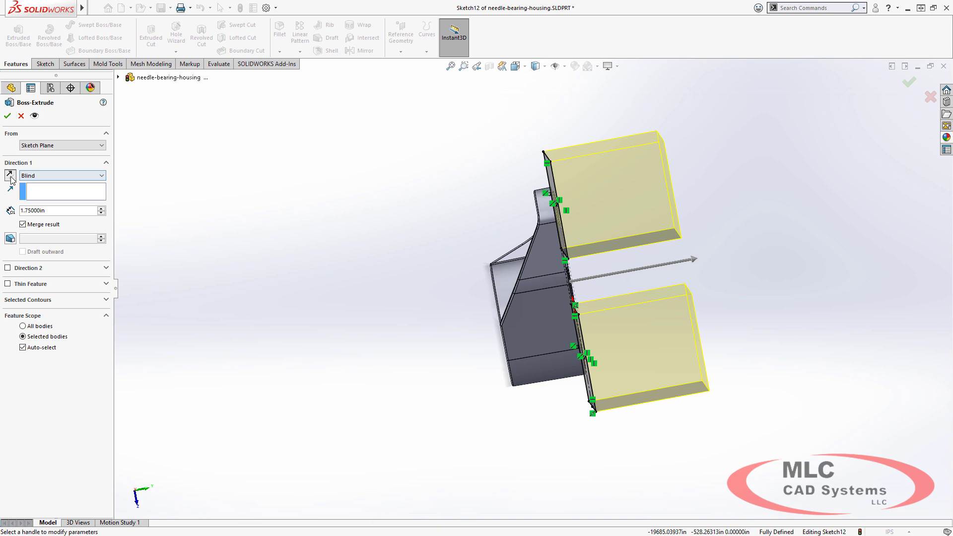
pyautogui.click(10, 175)
pyautogui.click(7, 116)
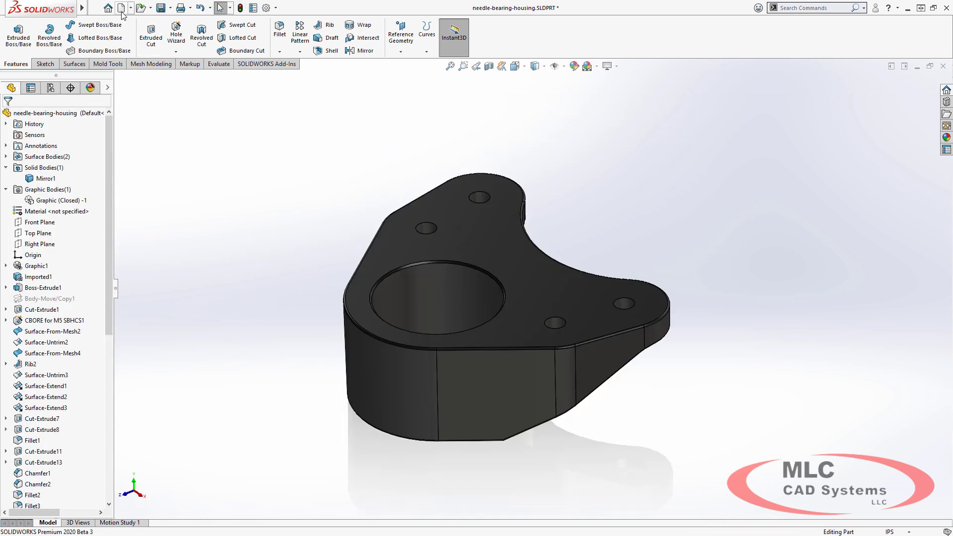
# Create a new part document and insert the needle-bearing-housing part into it.
pyautogui.click(122, 10)
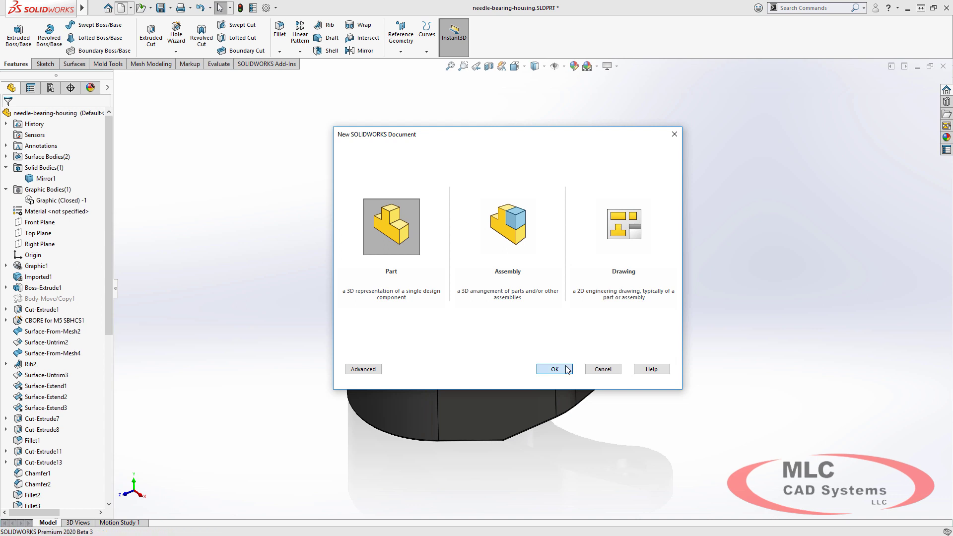
pyautogui.click(567, 370)
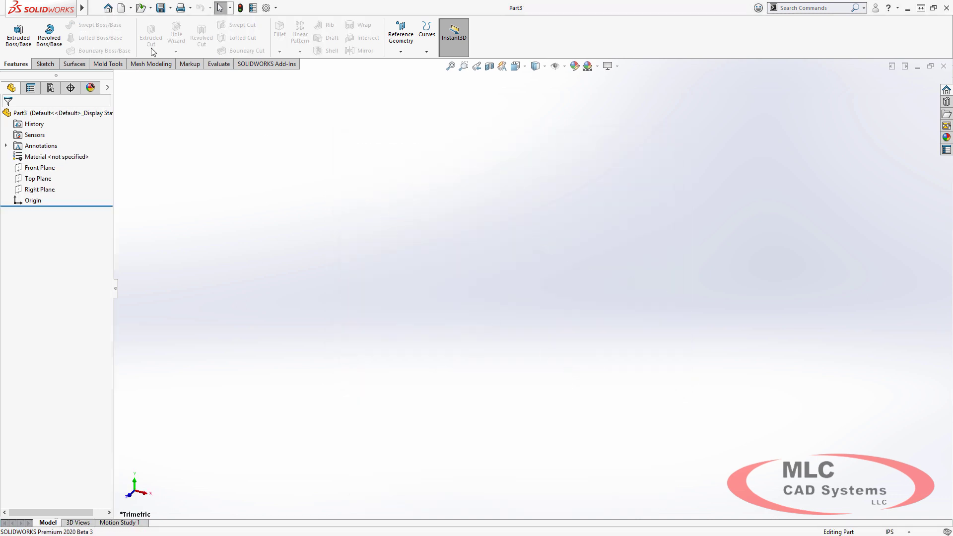
pyautogui.click(132, 8)
pyautogui.moveTo(156, 11)
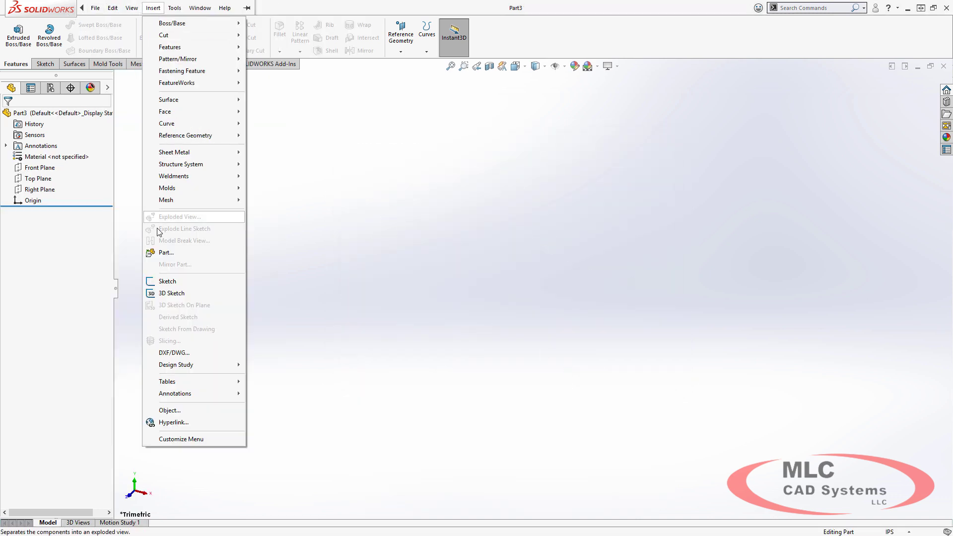
pyautogui.click(185, 257)
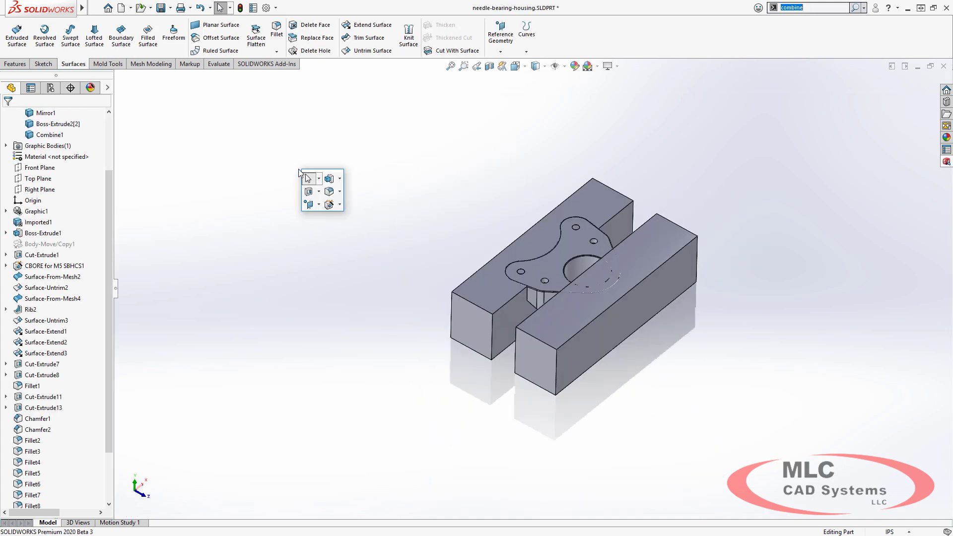
# Copy the housing body in place with Move/Copy Bodies, without any translation or rotation.
pyautogui.write('move')
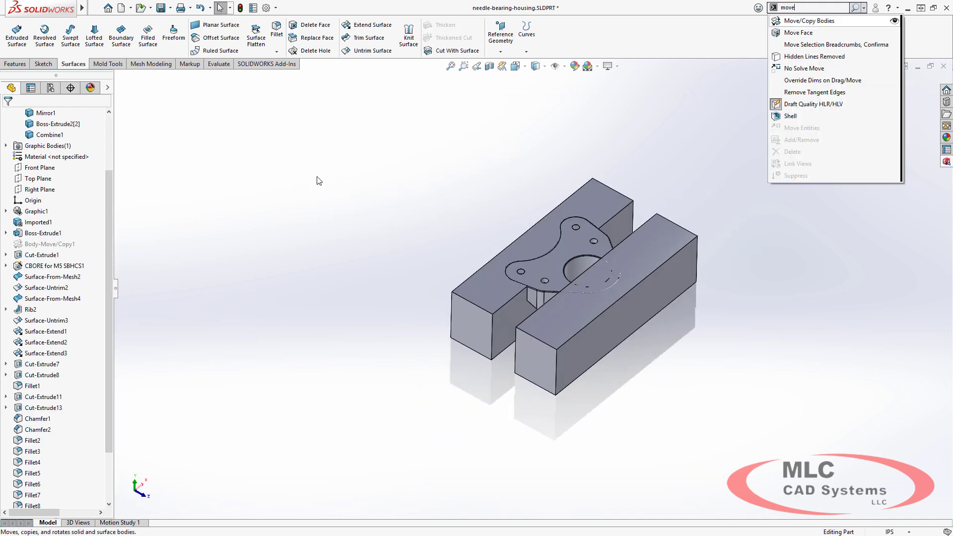
pyautogui.click(809, 20)
pyautogui.click(606, 246)
pyautogui.rightClick(605, 246)
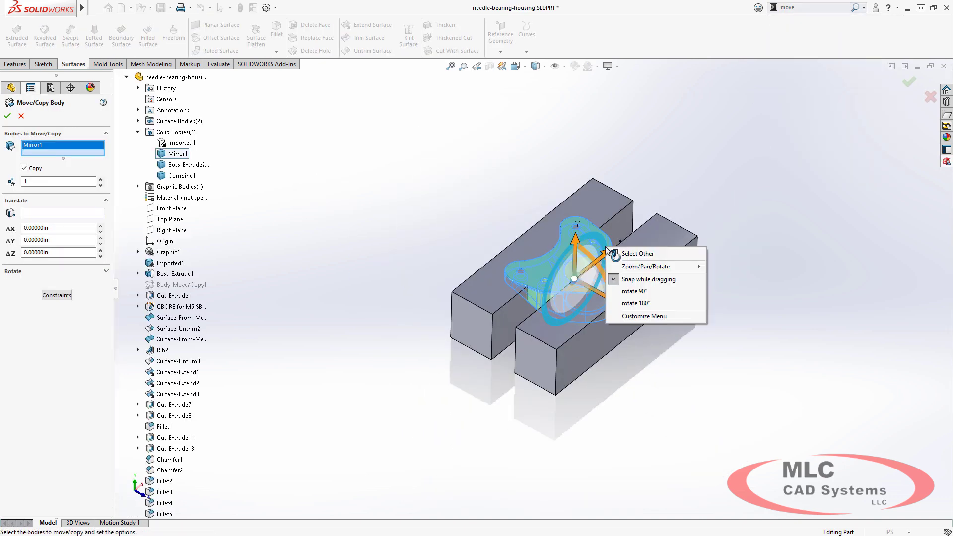
pyautogui.click(7, 116)
pyautogui.click(7, 116)
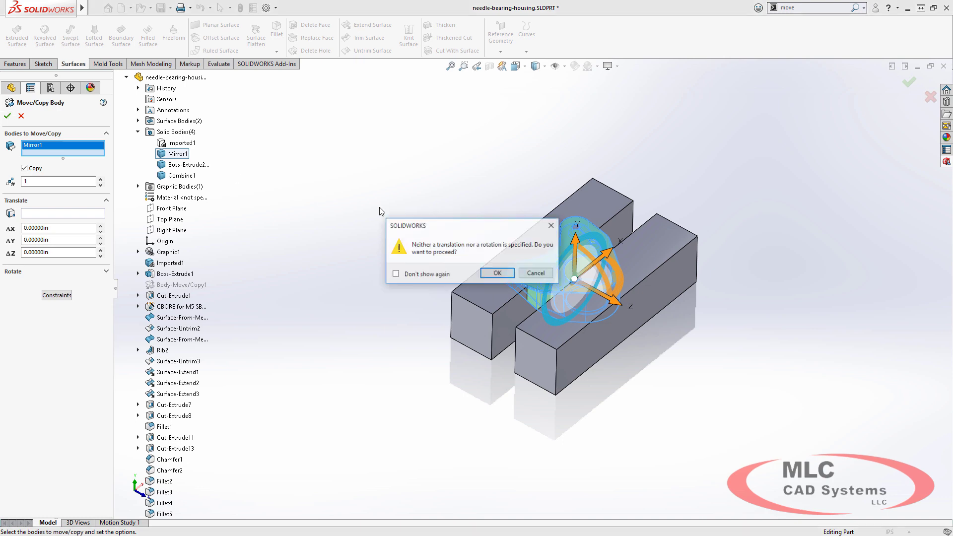
pyautogui.click(494, 274)
pyautogui.scroll(-3, 596, 266)
# Subtract the copied housing body from the block at the two-lobed end of the housing using Combine.
pyautogui.write('s')
pyautogui.write('com')
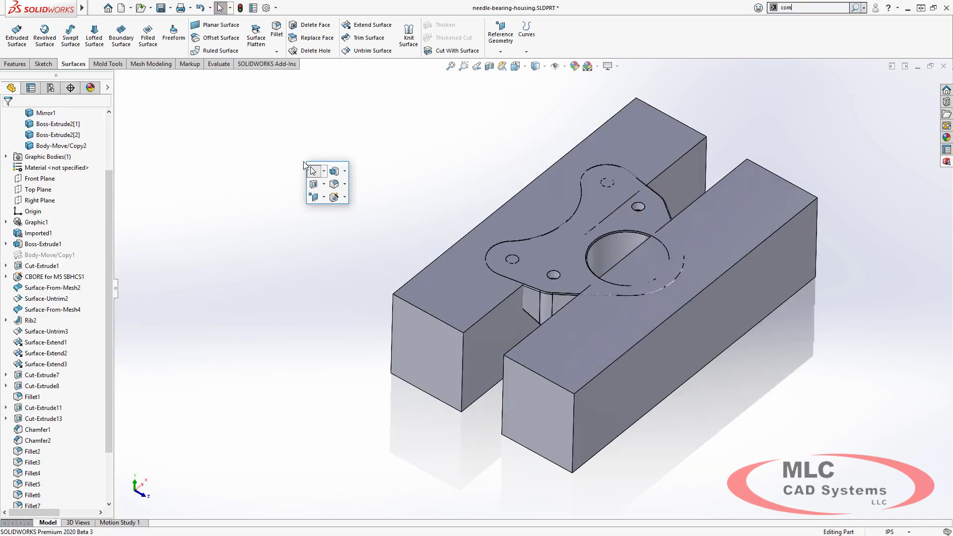
pyautogui.write('bine')
pyautogui.click(812, 22)
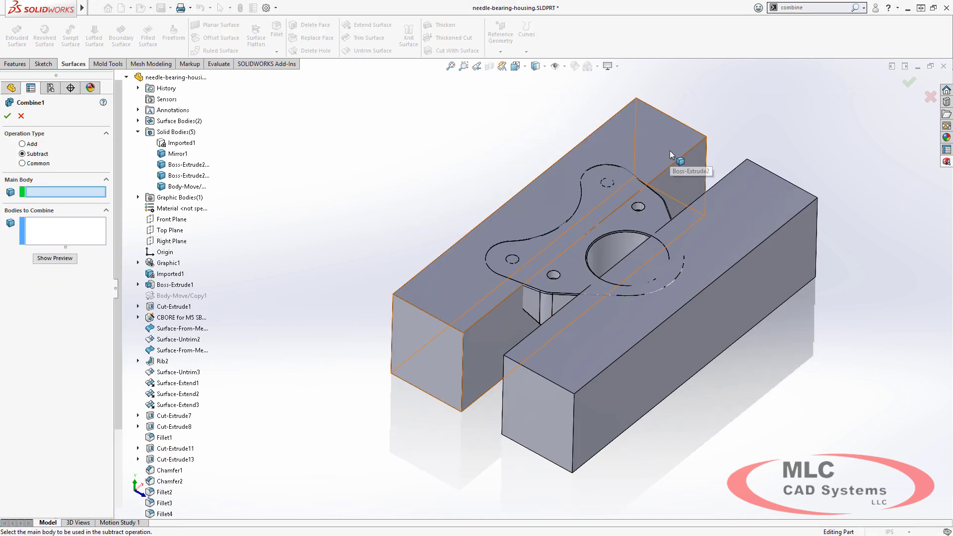
pyautogui.click(671, 154)
pyautogui.click(175, 188)
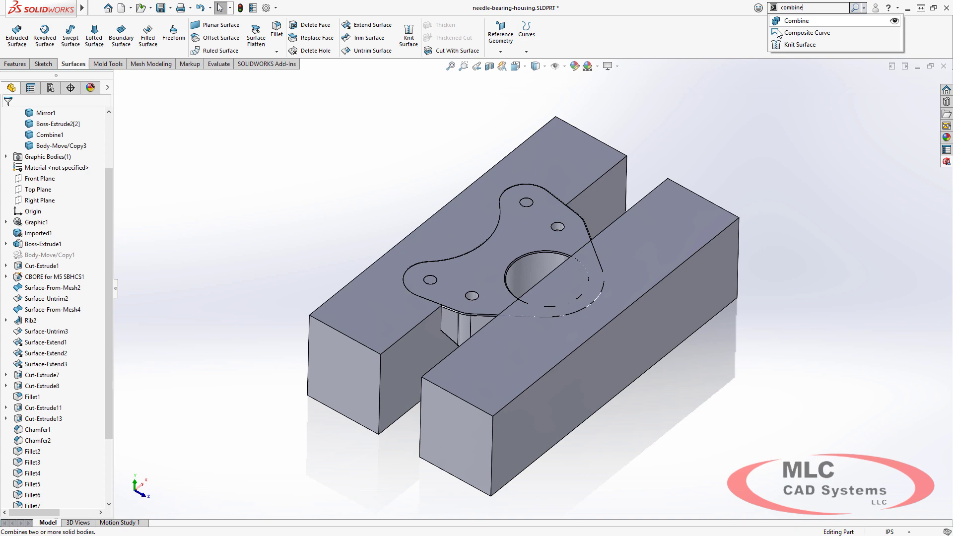
# Subtract the second housing copy from the block at the bore end of the housing.
pyautogui.click(698, 219)
pyautogui.click(581, 232)
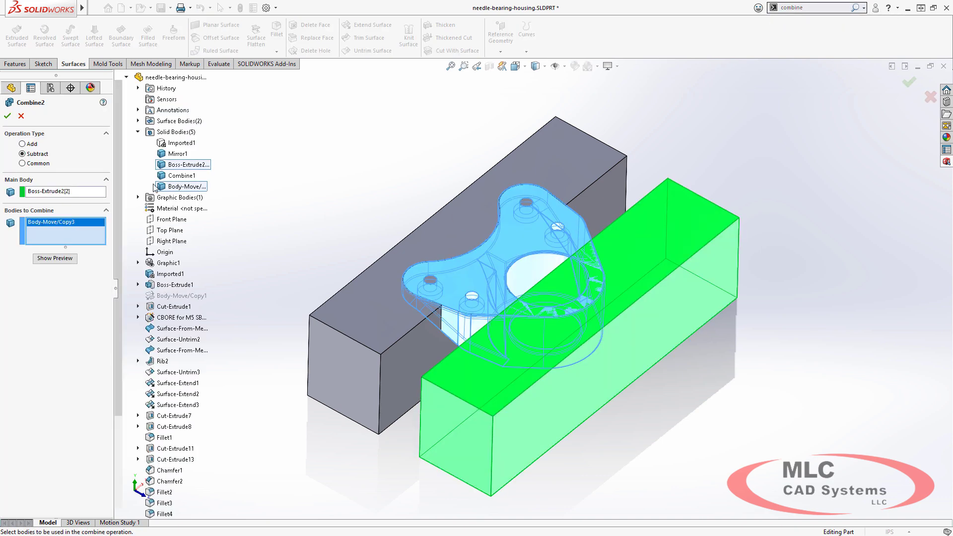
pyautogui.click(8, 116)
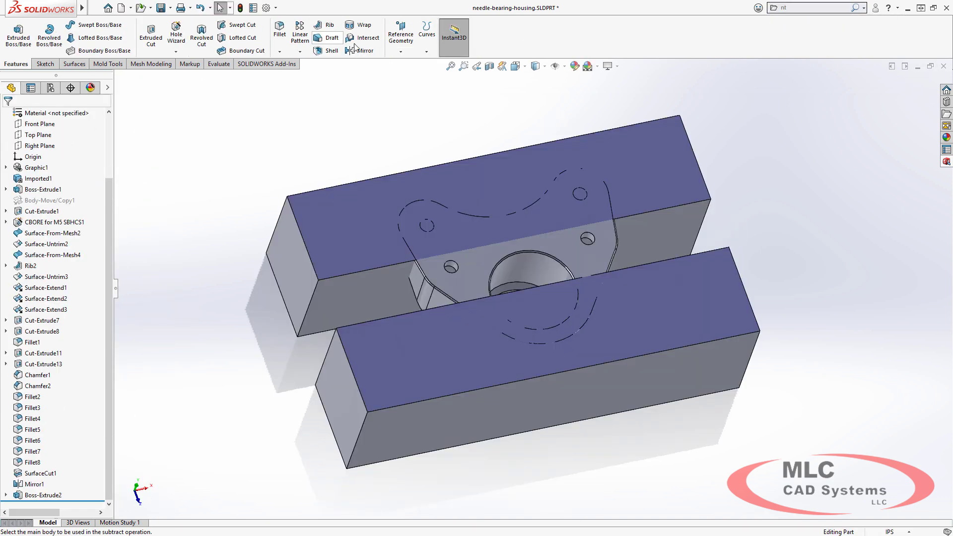
# Intersect the two blocks with the housing body, creating both region types and excluding regions 1, 2 and 5.
pyautogui.click(373, 216)
pyautogui.click(450, 326)
pyautogui.click(454, 284)
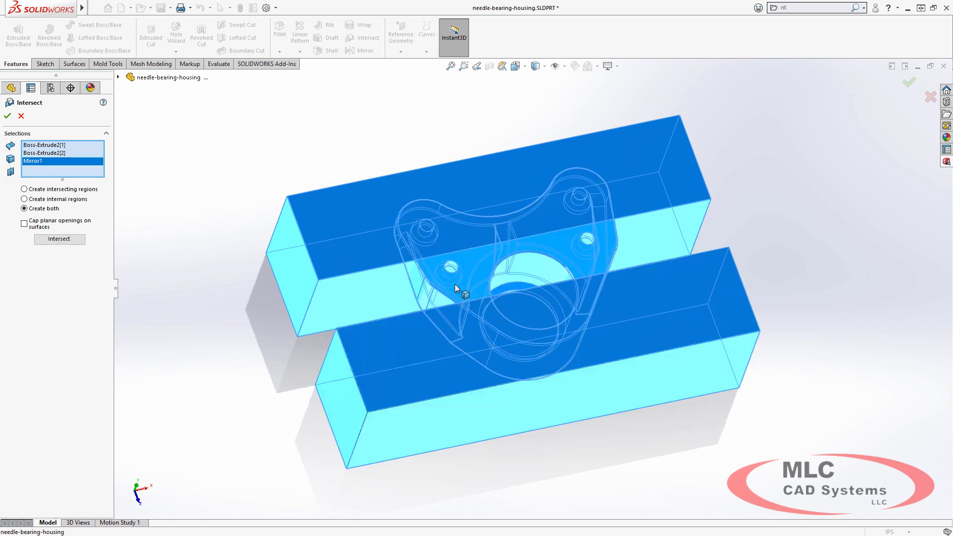
pyautogui.click(11, 356)
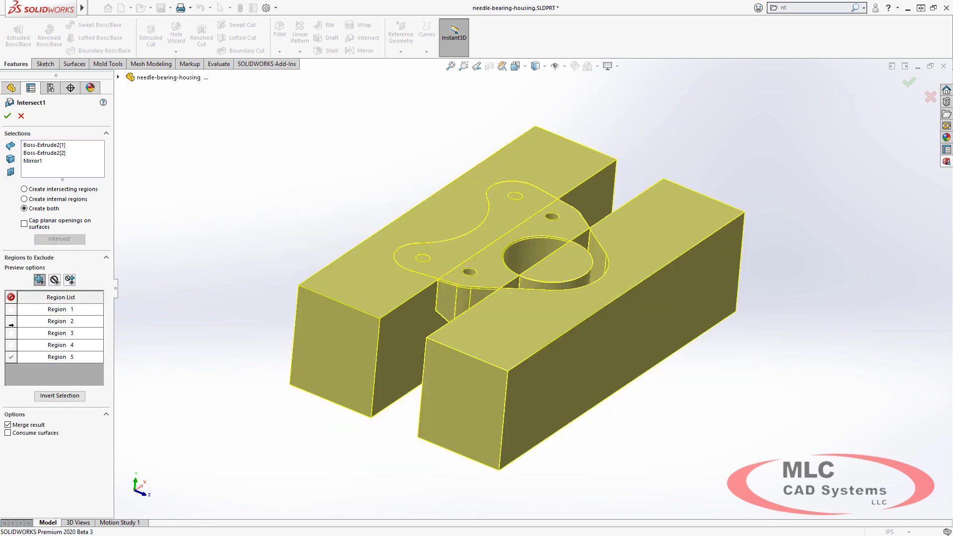
pyautogui.click(11, 321)
pyautogui.click(11, 310)
pyautogui.moveTo(173, 342)
pyautogui.mouseDown(button='middle')
pyautogui.moveTo(181, 379)
pyautogui.moveTo(177, 346)
pyautogui.mouseUp(button='middle')
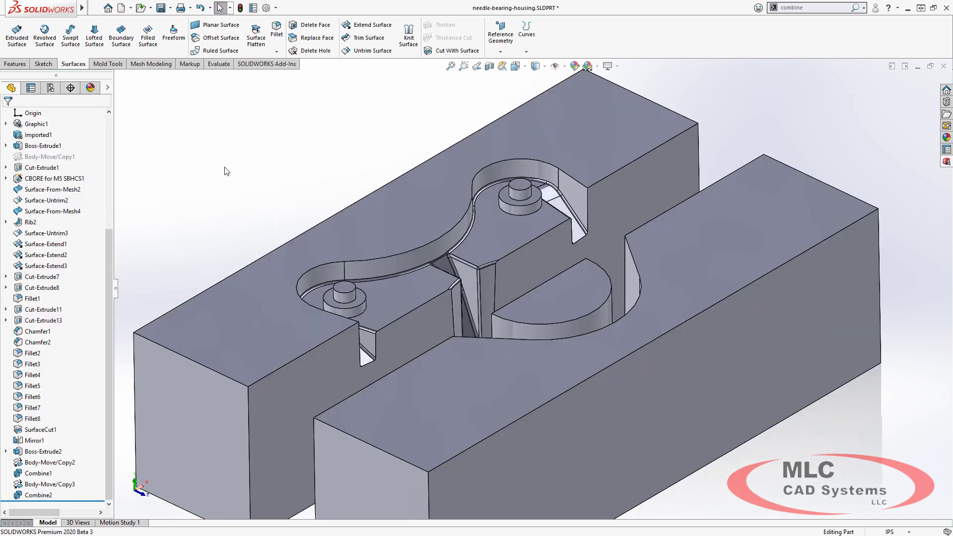
# Show and hide the housing body to examine the cavities it leaves in the two blocks.
pyautogui.hotkey('shift', 'Tab')
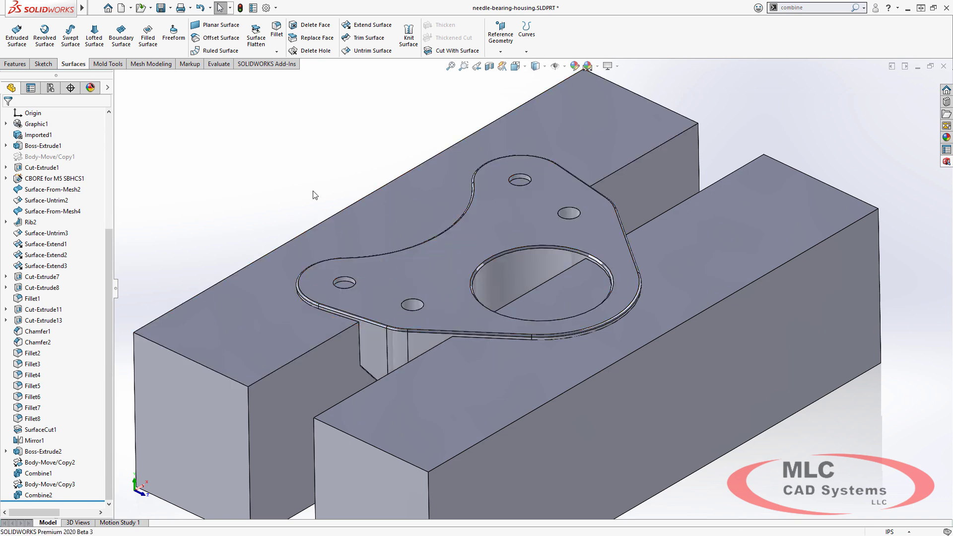
pyautogui.moveTo(291, 198)
pyautogui.mouseDown(button='middle')
pyautogui.moveTo(287, 300)
pyautogui.moveTo(286, 209)
pyautogui.mouseUp(button='middle')
pyautogui.press('z')
pyautogui.press('z')
pyautogui.press('z')
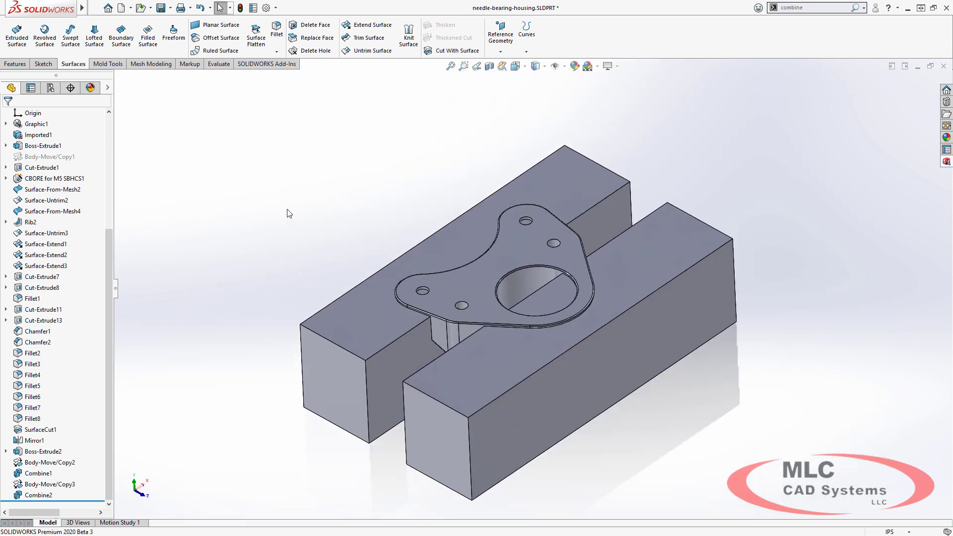
pyautogui.press('Tab')
pyautogui.scroll(-2, 490, 293)
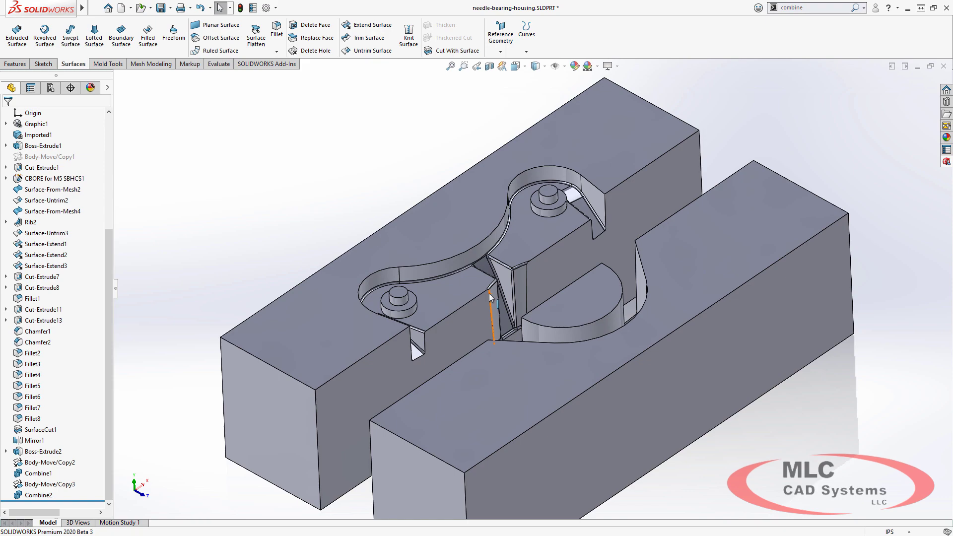
pyautogui.moveTo(492, 297)
pyautogui.mouseDown(button='middle')
pyautogui.moveTo(484, 478)
pyautogui.moveTo(502, 312)
pyautogui.mouseUp(button='middle')
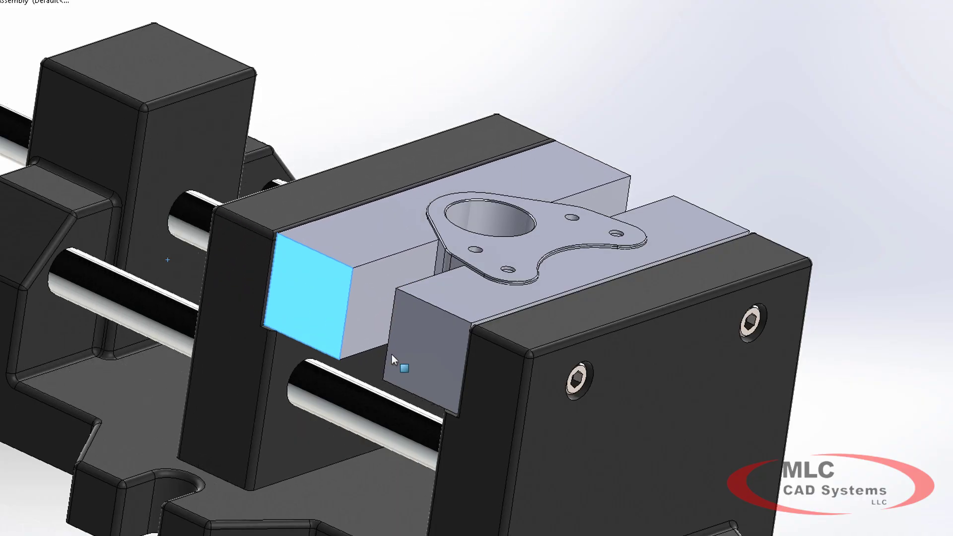
pyautogui.moveTo(491, 269); pyautogui.dragTo(535, 222)
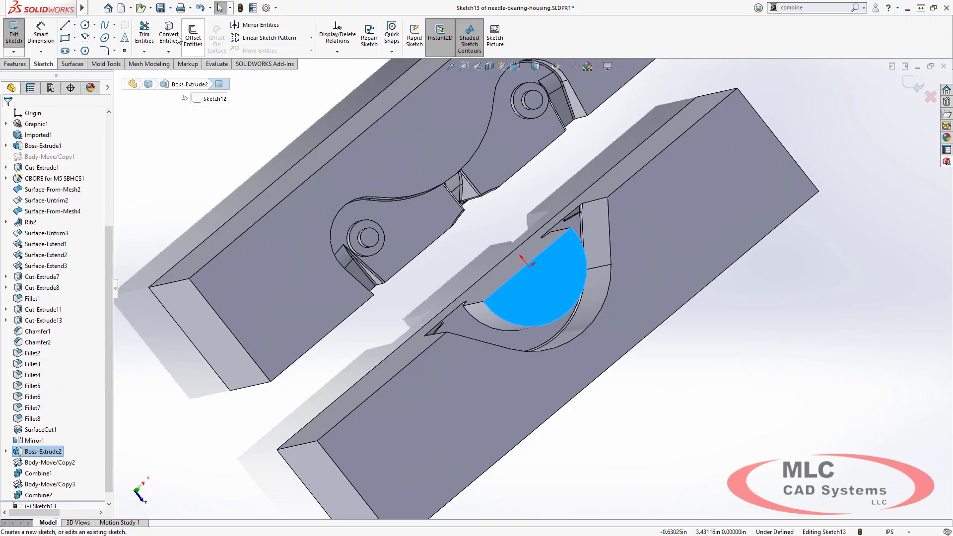
# Convert the half-round face's outline into the sketch and cut-extrude it up to the cavity floor surface.
pyautogui.click(177, 38)
pyautogui.click(16, 65)
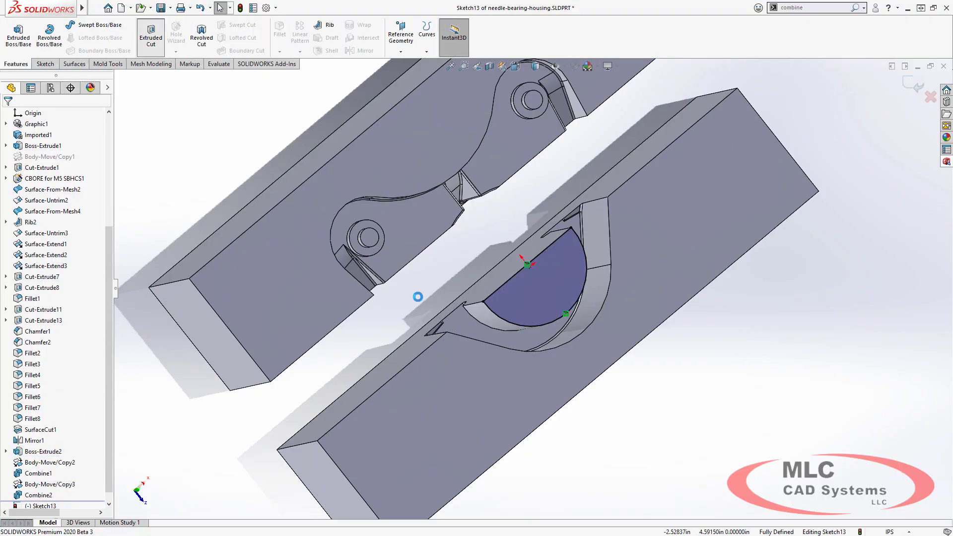
pyautogui.moveTo(464, 335); pyautogui.dragTo(488, 317, button='middle')
pyautogui.scroll(-3, 487, 316)
pyautogui.click(462, 316)
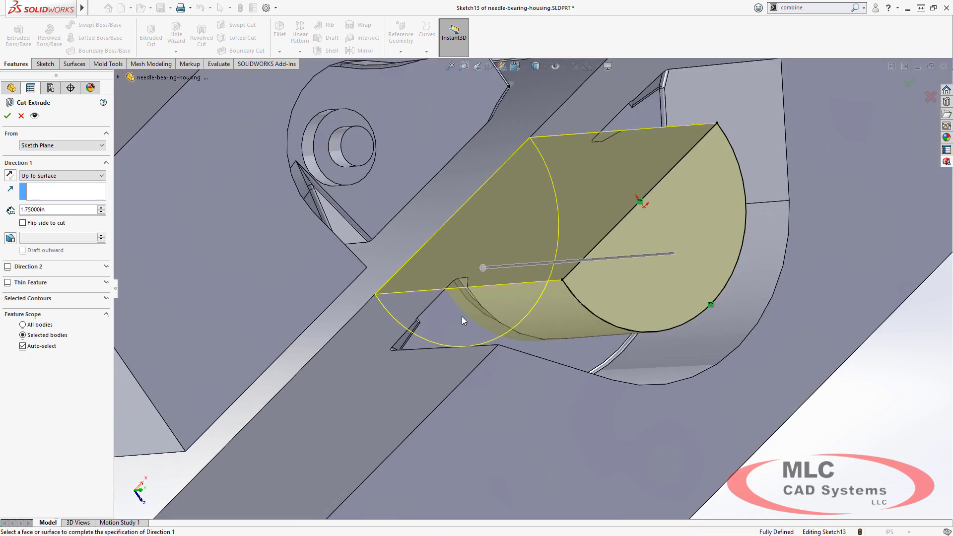
pyautogui.rightClick(461, 317)
# Delete the faces of the small leftover pocket beside the curved wall of the block's cavity.
pyautogui.scroll(2, 462, 318)
pyautogui.scroll(-4, 575, 143)
pyautogui.moveTo(603, 237)
pyautogui.mouseDown(button='middle')
pyautogui.moveTo(612, 201)
pyautogui.moveTo(606, 226)
pyautogui.mouseUp(button='middle')
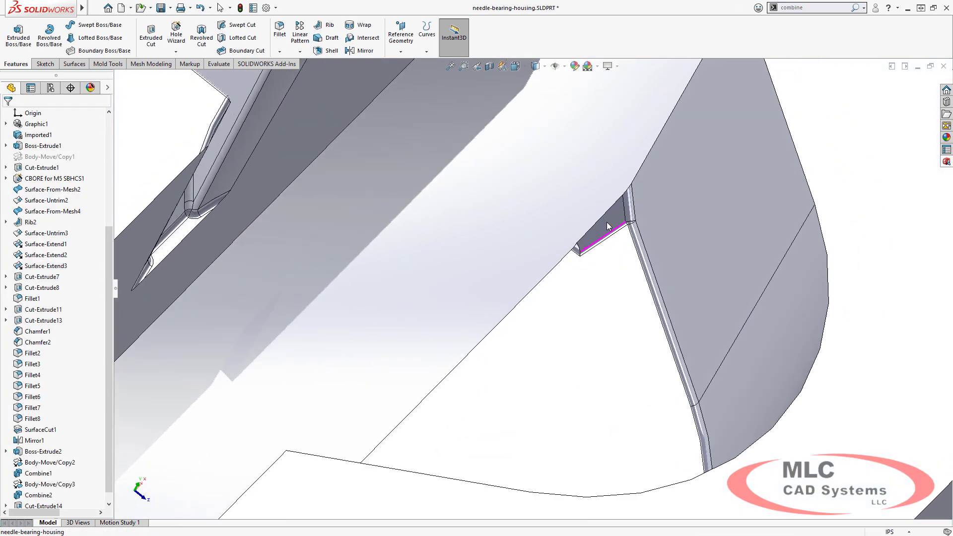
pyautogui.scroll(-3, 607, 227)
pyautogui.click(582, 227)
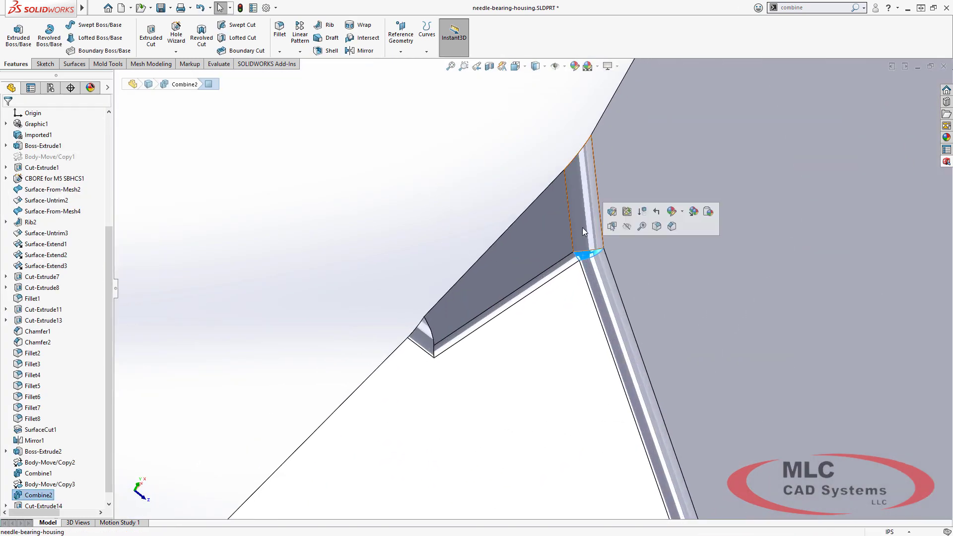
pyautogui.keyDown('ctrl'); pyautogui.click(560, 247); pyautogui.keyUp('ctrl')
pyautogui.rightClick(428, 334)
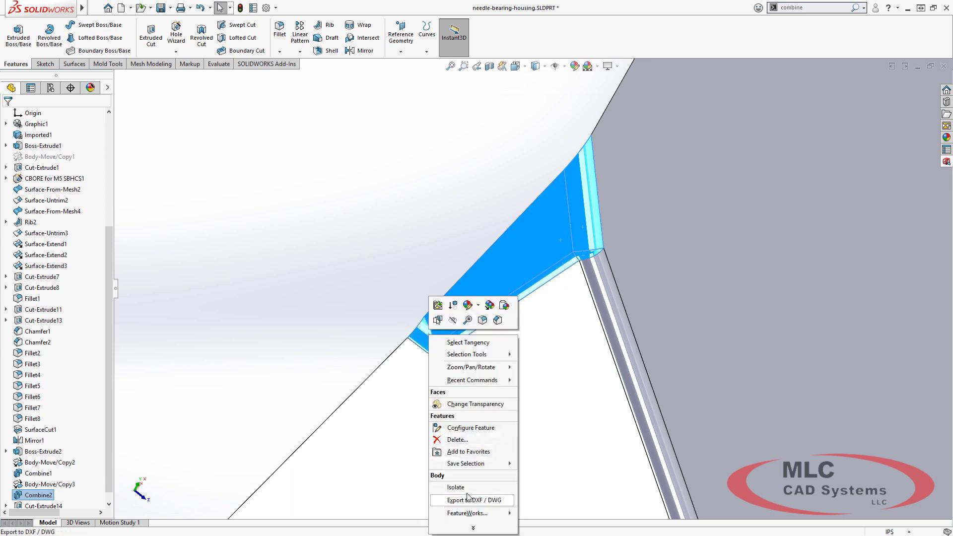
pyautogui.click(472, 528)
pyautogui.click(457, 474)
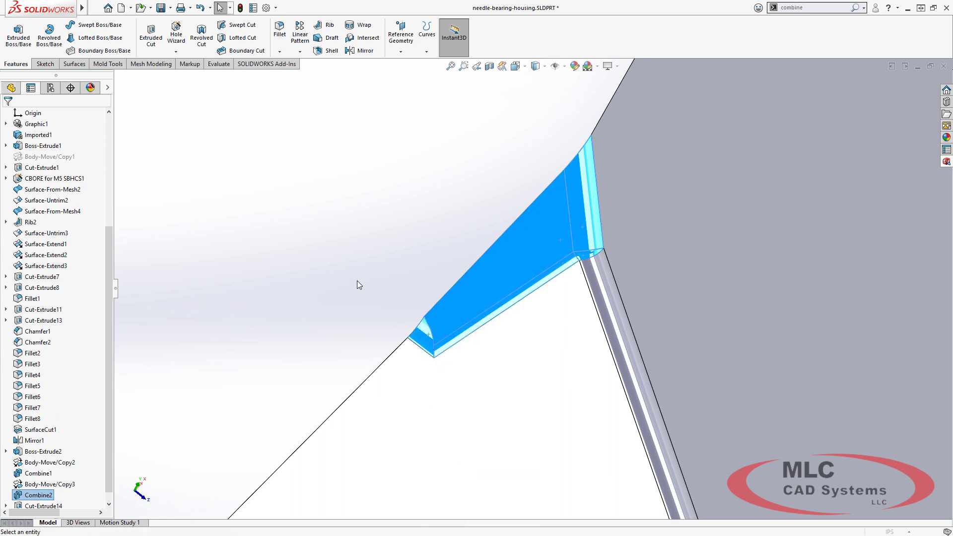
pyautogui.press('Return')
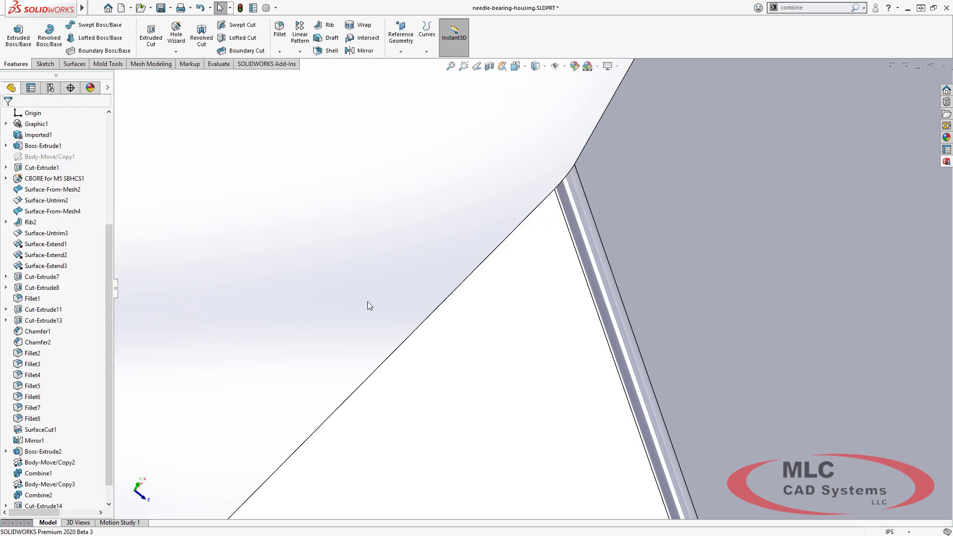
# Offset all tangent faces of the fixed jaw's housing cavity, including both pins, by 0.005 in with Move Face in the flipped direction.
pyautogui.rightClick(452, 283)
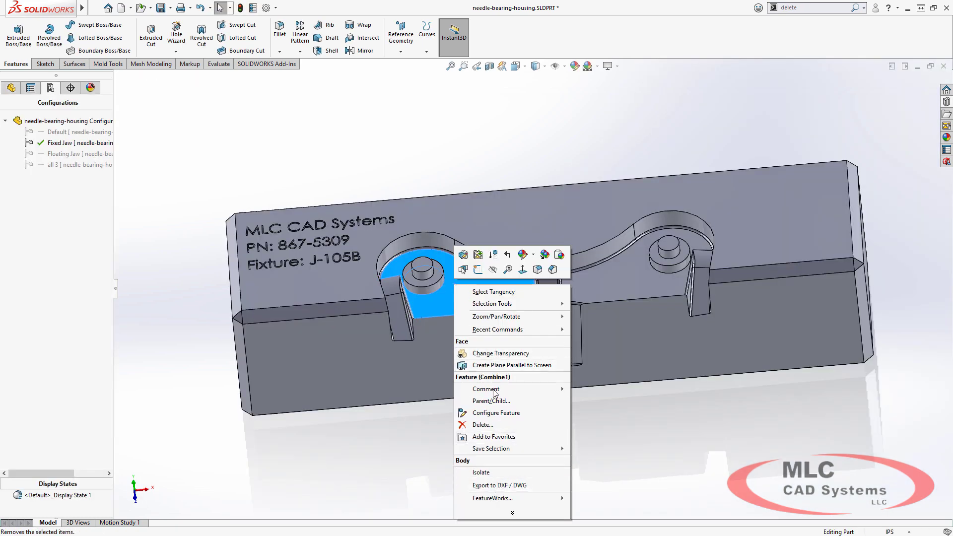
pyautogui.click(497, 292)
pyautogui.scroll(-3, 430, 285)
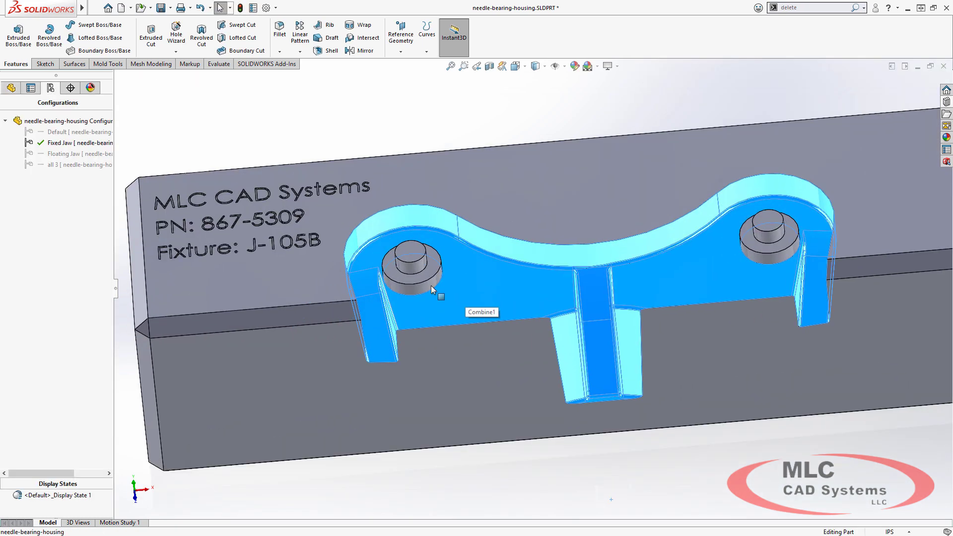
pyautogui.keyDown('ctrl'); pyautogui.click(758, 248); pyautogui.keyUp('ctrl')
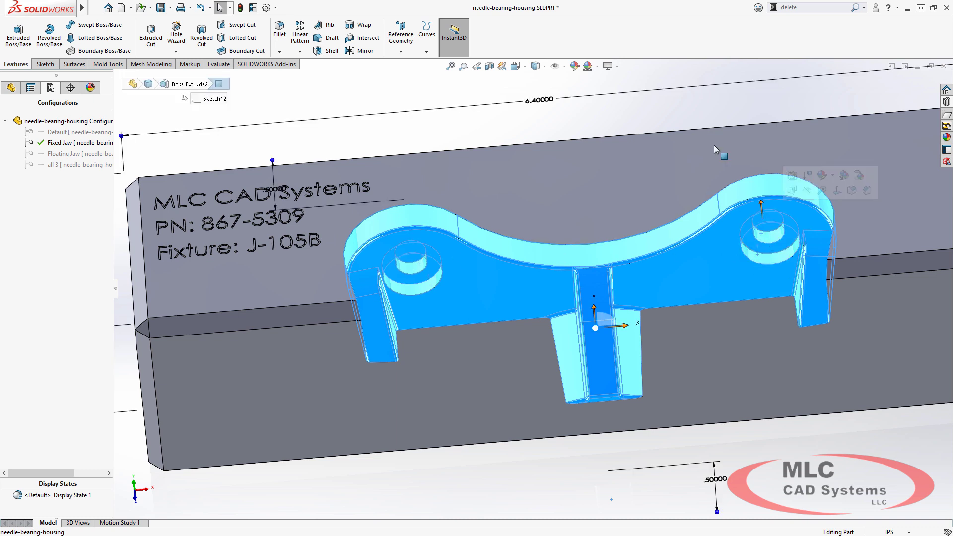
pyautogui.rightClick(675, 119)
pyautogui.click(721, 296)
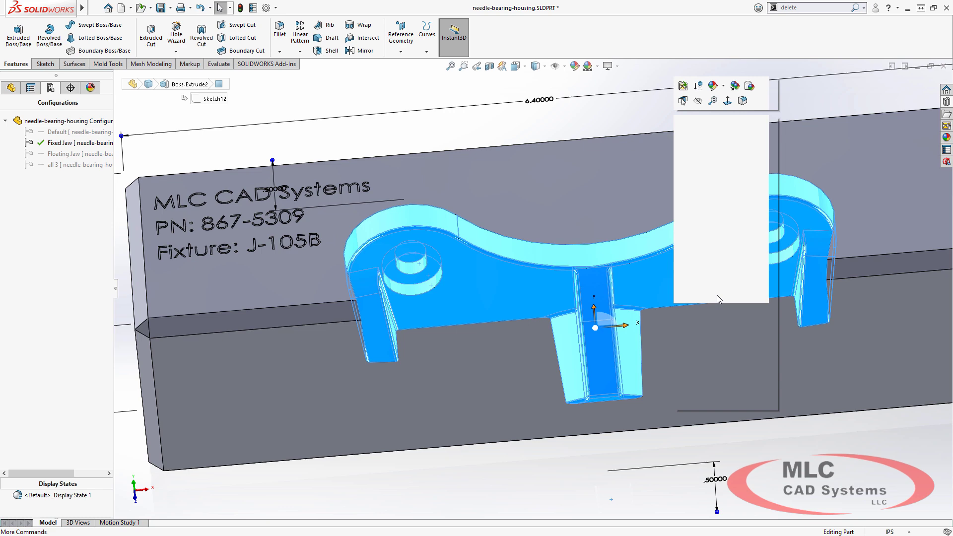
pyautogui.click(706, 243)
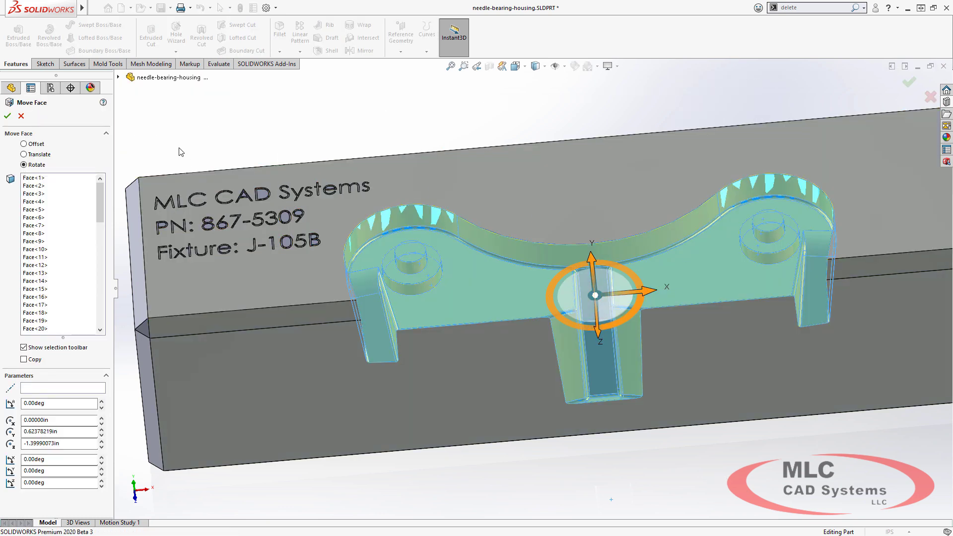
pyautogui.click(24, 143)
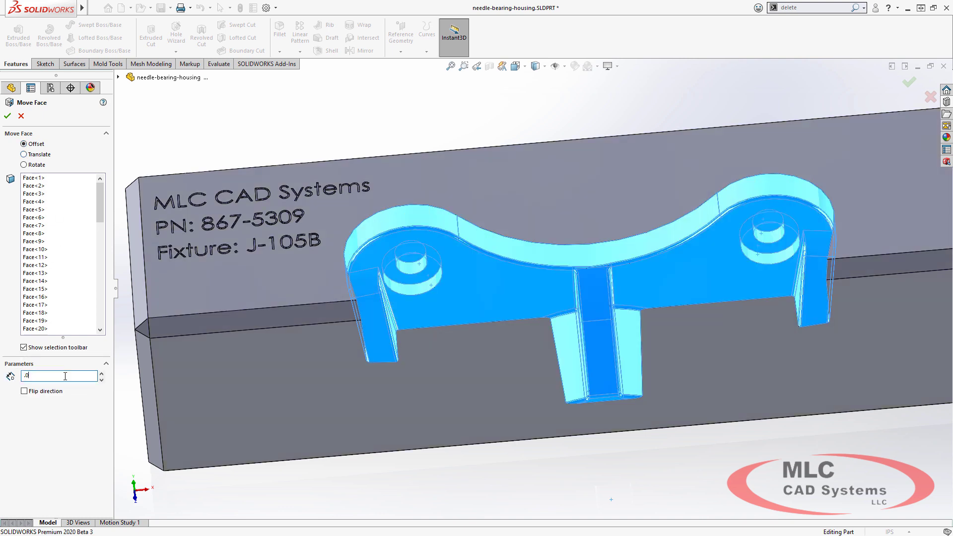
pyautogui.press('Return')
pyautogui.scroll(-8, 436, 308)
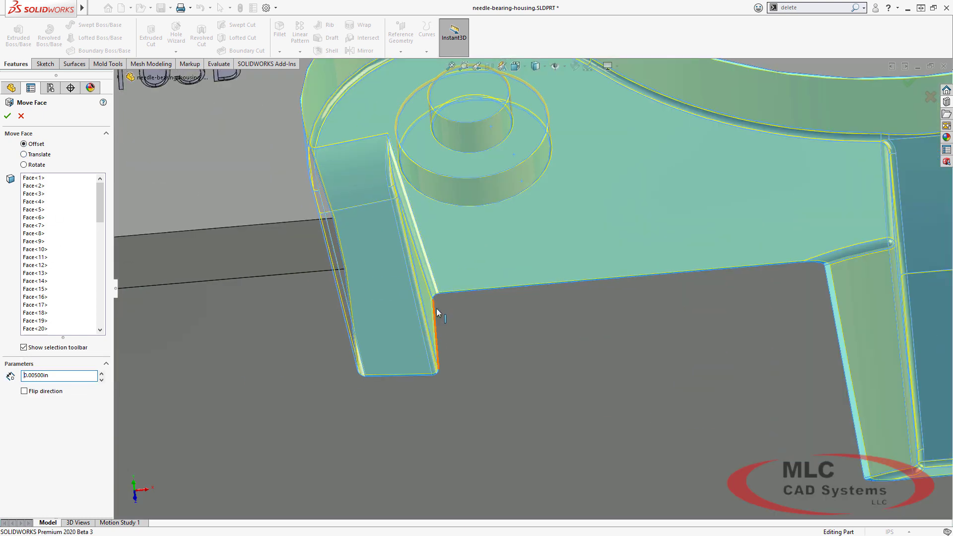
pyautogui.click(24, 391)
pyautogui.scroll(10, 553, 311)
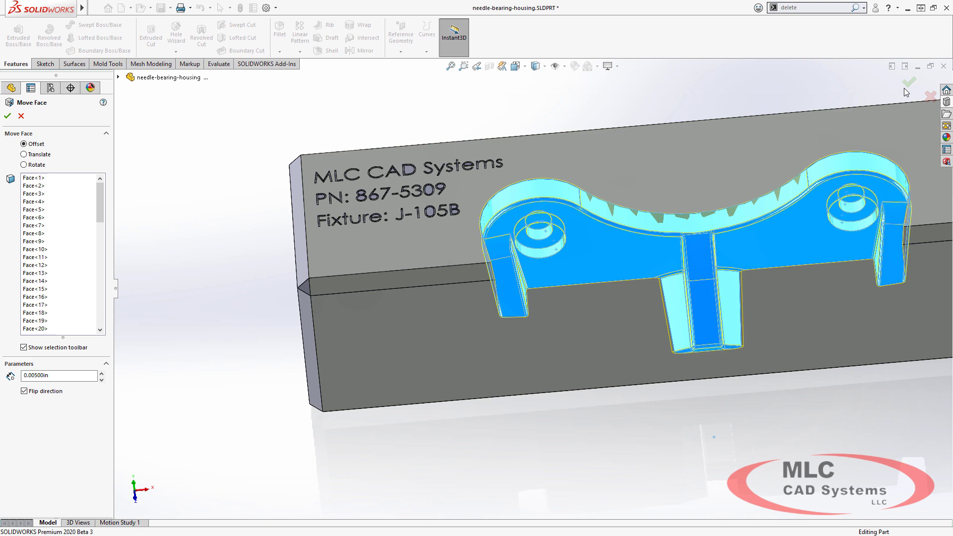
pyautogui.scroll(-1, 889, 106)
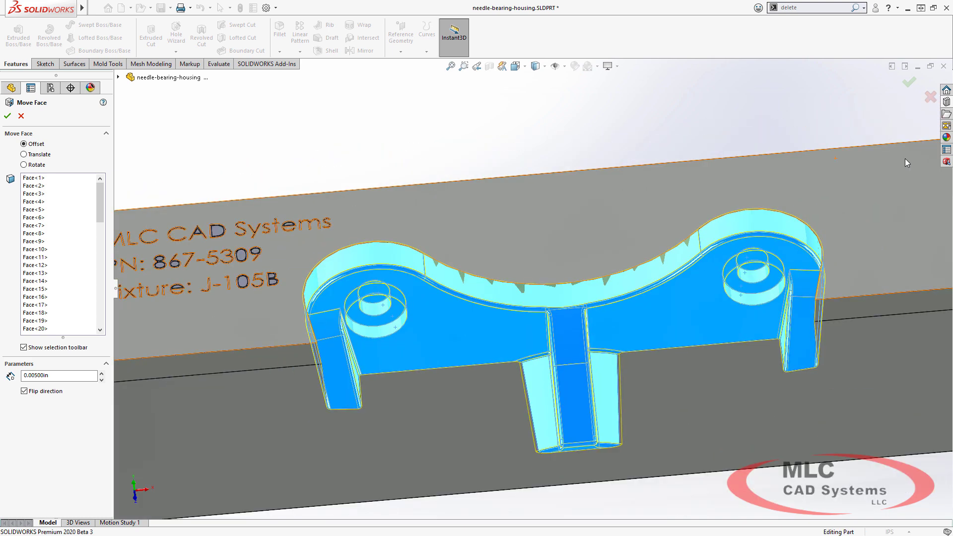
pyautogui.click(914, 80)
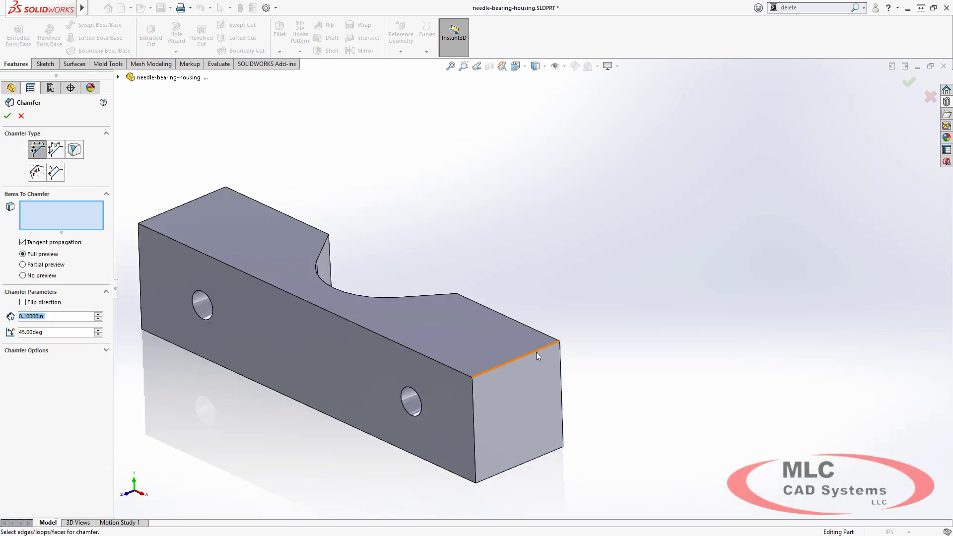
# Chamfer the four short end edges and the long cavity-side edges of the block by 0.1 in at 45 degrees.
pyautogui.click(536, 353)
pyautogui.click(540, 455)
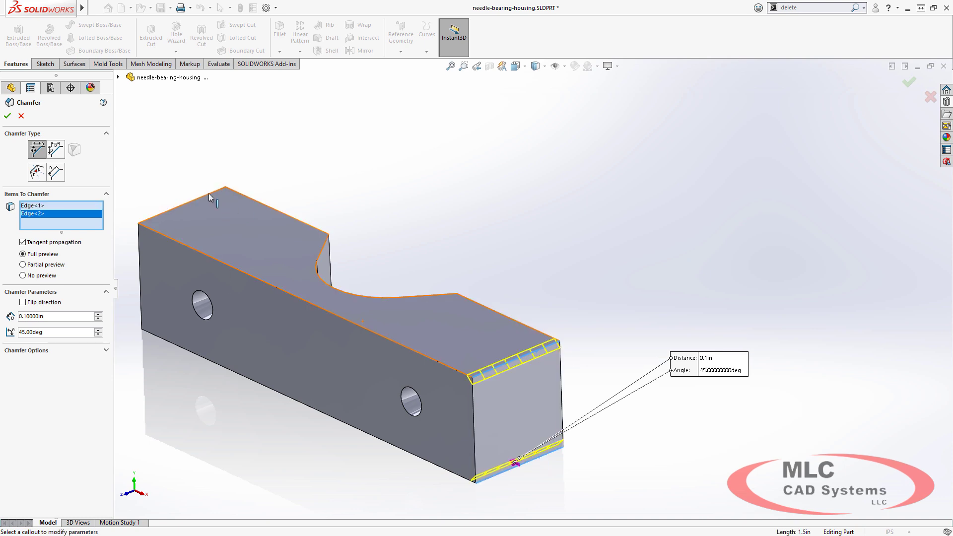
pyautogui.click(209, 194)
pyautogui.moveTo(207, 257); pyautogui.dragTo(273, 329, button='middle')
pyautogui.click(230, 362)
pyautogui.moveTo(234, 363); pyautogui.dragTo(233, 271, button='middle')
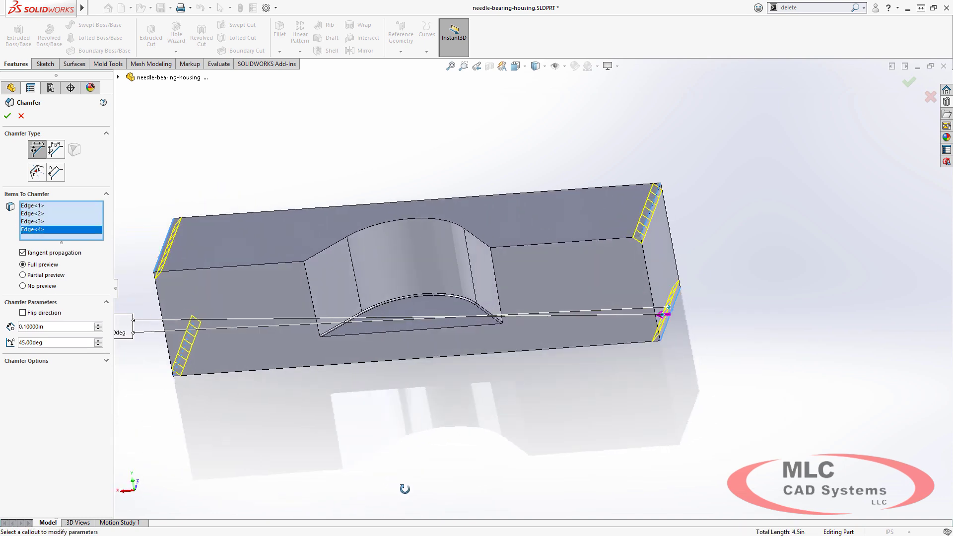
pyautogui.click(256, 272)
pyautogui.click(556, 243)
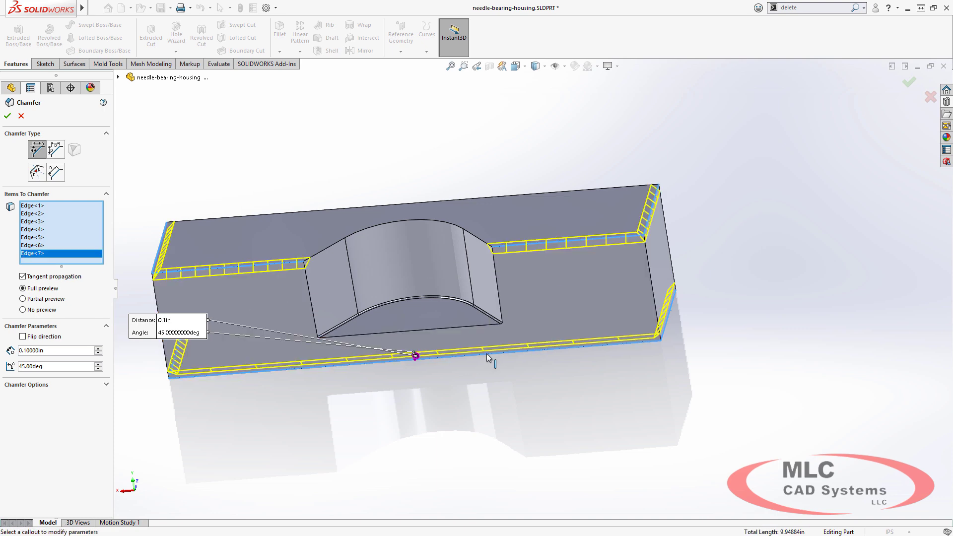
pyautogui.rightClick(486, 353)
pyautogui.click(535, 384)
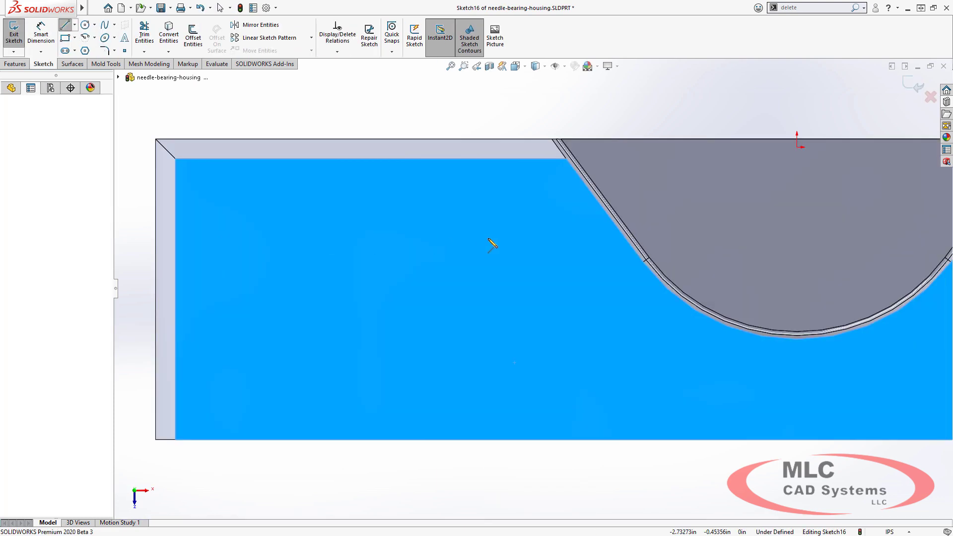
# Sketch a circle of about 0.24 in radius near one end of the pinned block's outer long face.
pyautogui.moveTo(489, 239); pyautogui.dragTo(560, 238)
pyautogui.click(124, 38)
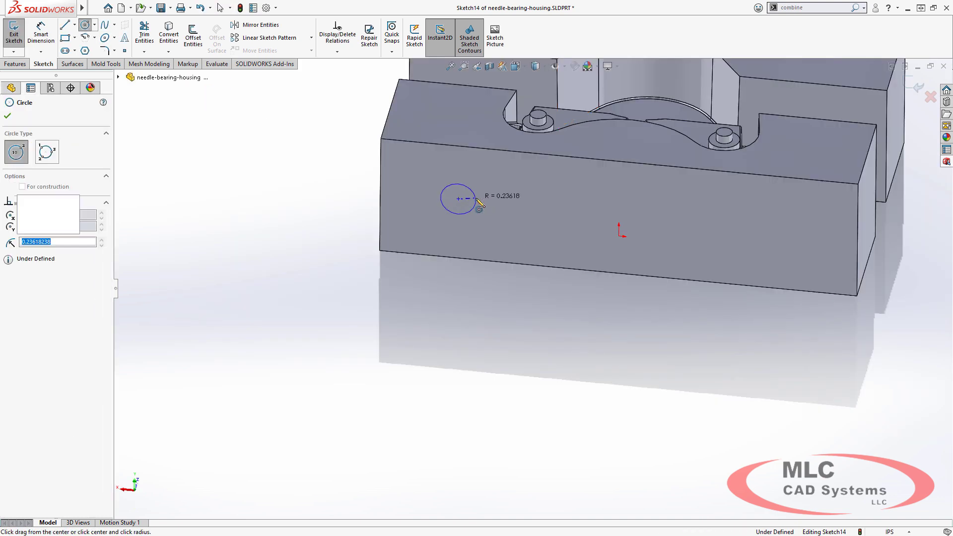
pyautogui.click(476, 200)
# Draw a vertical construction line up from the origin and mirror the circle about it.
pyautogui.click(102, 49)
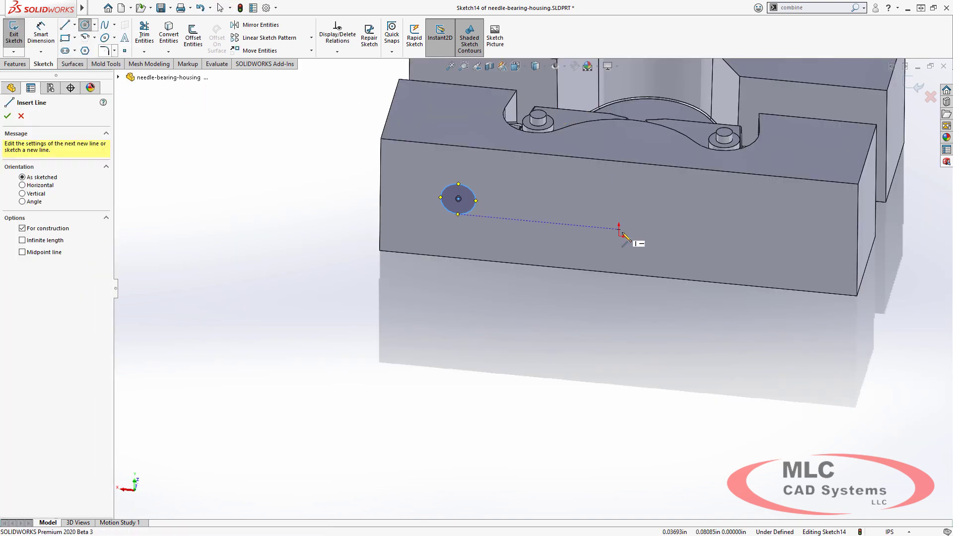
pyautogui.click(619, 236)
pyautogui.click(619, 183)
pyautogui.press('Escape')
pyautogui.moveTo(686, 307); pyautogui.dragTo(436, 118)
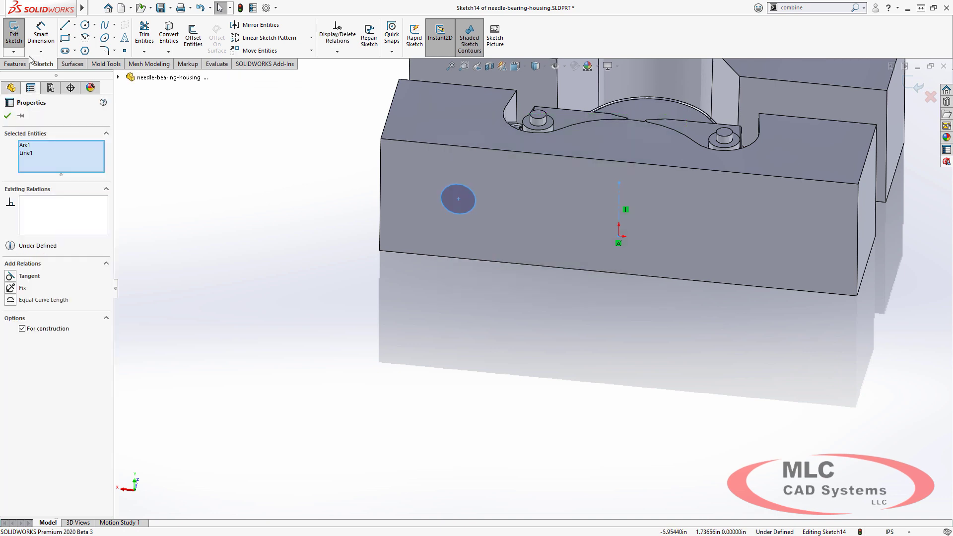
pyautogui.click(234, 25)
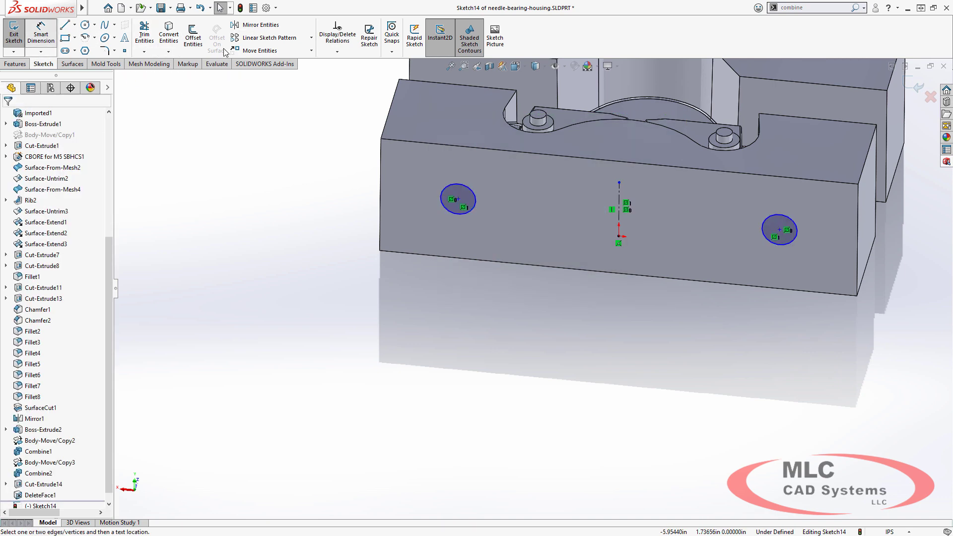
# Dimension the original circle's diameter as 0.397 in.
pyautogui.click(333, 179)
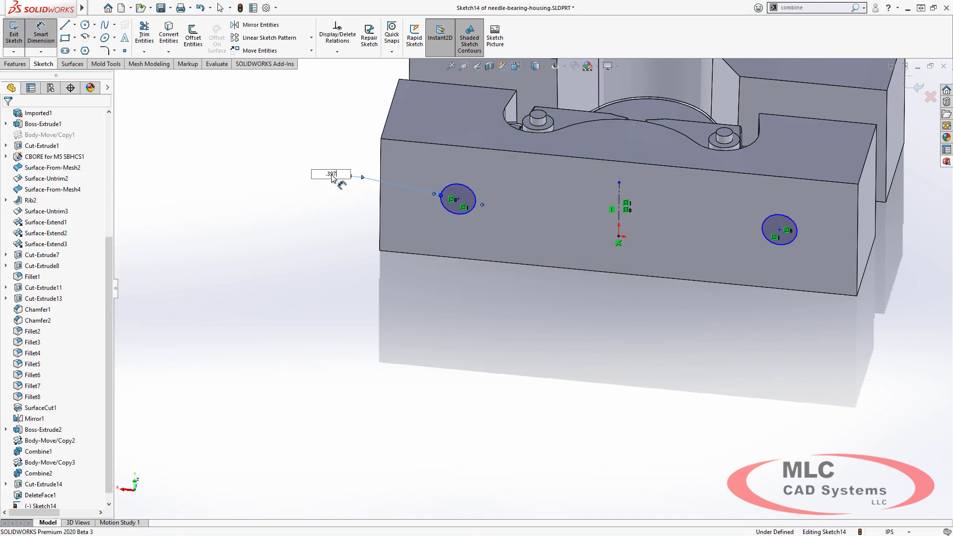
pyautogui.scroll(1, 695, 174)
pyautogui.moveTo(579, 227); pyautogui.dragTo(541, 210, button='middle')
pyautogui.scroll(-3, 541, 210)
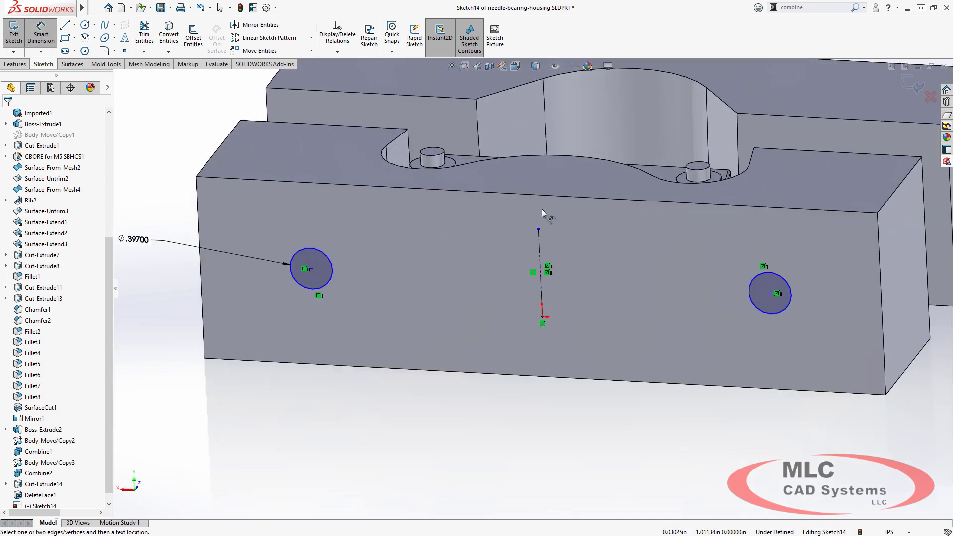
pyautogui.scroll(3, 541, 209)
# Set the distance between the two circle centres to 4 in.
pyautogui.click(671, 291)
pyautogui.click(405, 277)
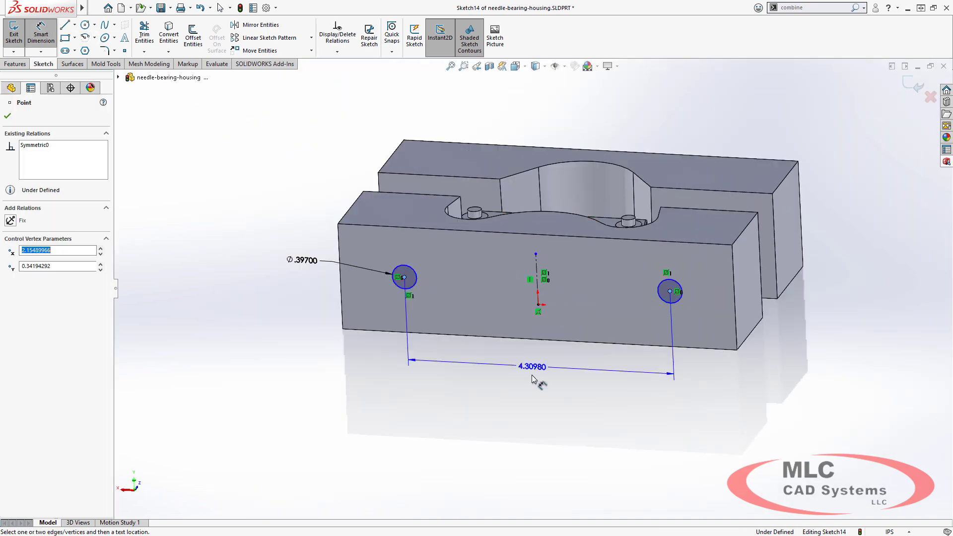
pyautogui.click(532, 376)
pyautogui.write('4')
pyautogui.press('Return')
# Dimension the circle's centre 0.75 in below the block's upper edge.
pyautogui.click(416, 227)
pyautogui.click(413, 278)
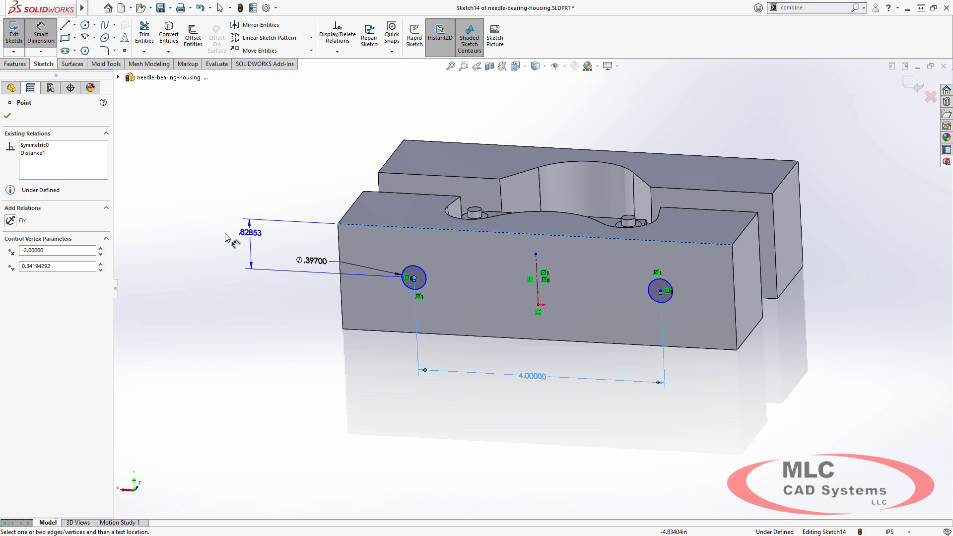
pyautogui.click(228, 234)
pyautogui.write('.75')
pyautogui.press('Return')
# Switch to the McMaster-Carr site and examine the product details of tapered heat-set insert 94180A386.
pyautogui.click(279, 346)
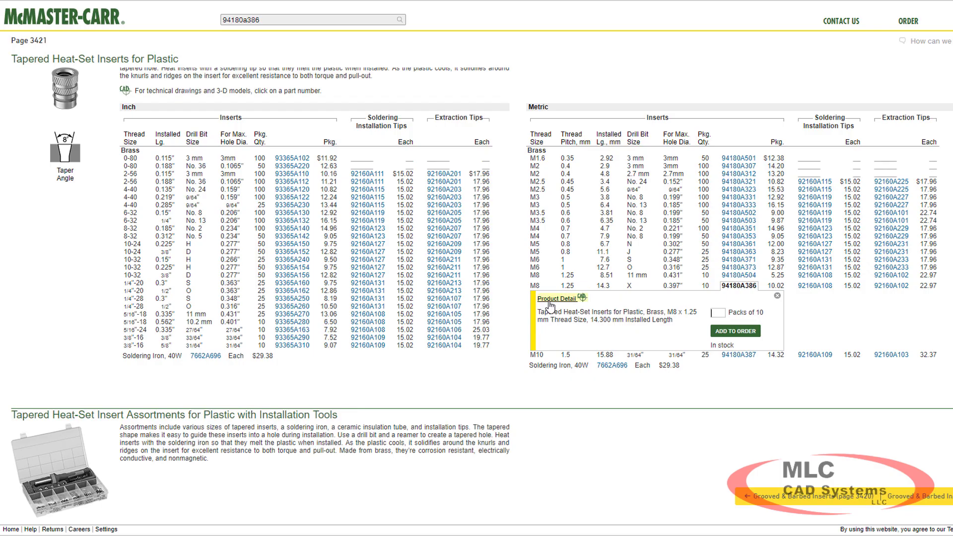
pyautogui.click(550, 300)
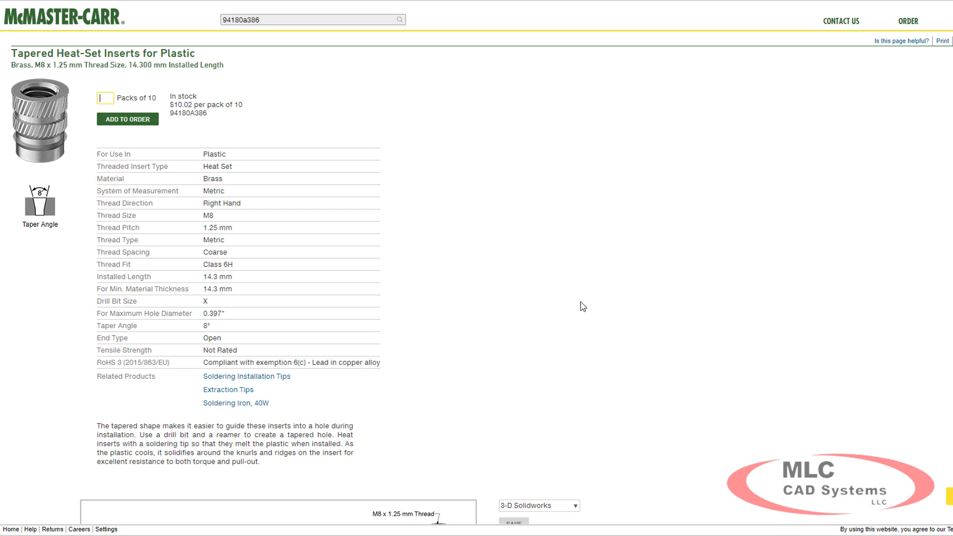
pyautogui.scroll(-6, 582, 306)
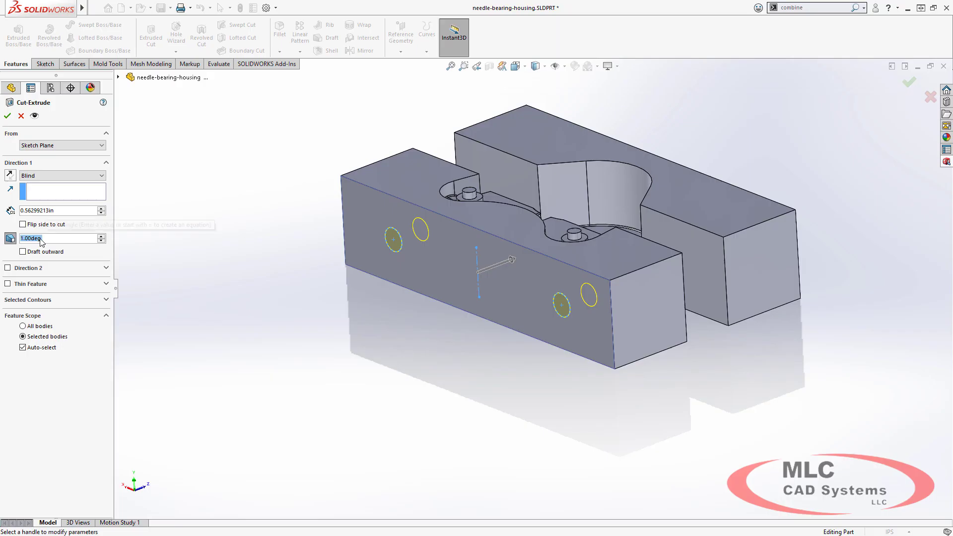
# Cut-extrude both circles into the block to a blind depth of 0.56299213 in with a 4-degree draft.
pyautogui.moveTo(276, 255)
pyautogui.mouseDown(button='middle')
pyautogui.moveTo(314, 221)
pyautogui.moveTo(349, 214)
pyautogui.mouseUp(button='middle')
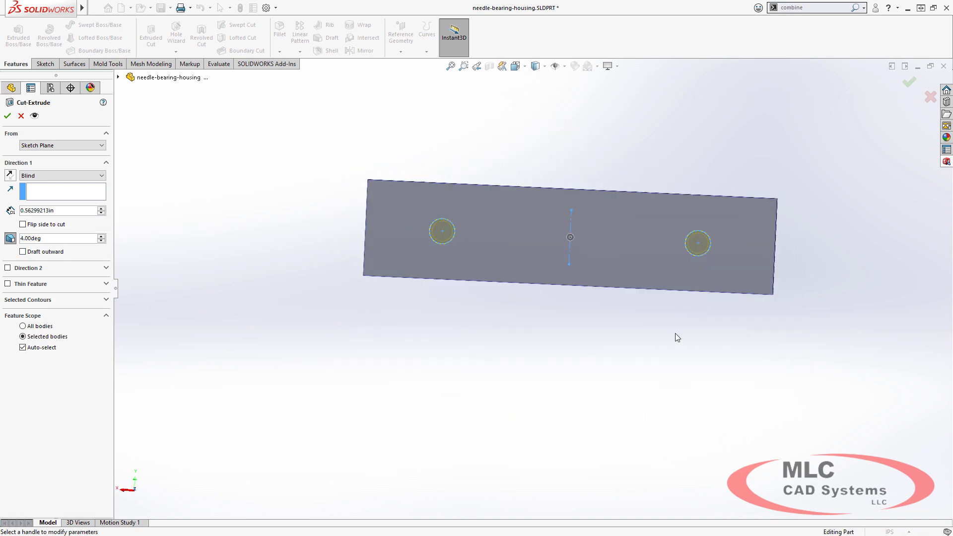
pyautogui.moveTo(675, 333); pyautogui.dragTo(641, 284, button='middle')
pyautogui.scroll(-3, 645, 253)
pyautogui.scroll(1, 602, 232)
pyautogui.moveTo(347, 213); pyautogui.dragTo(296, 224, button='middle')
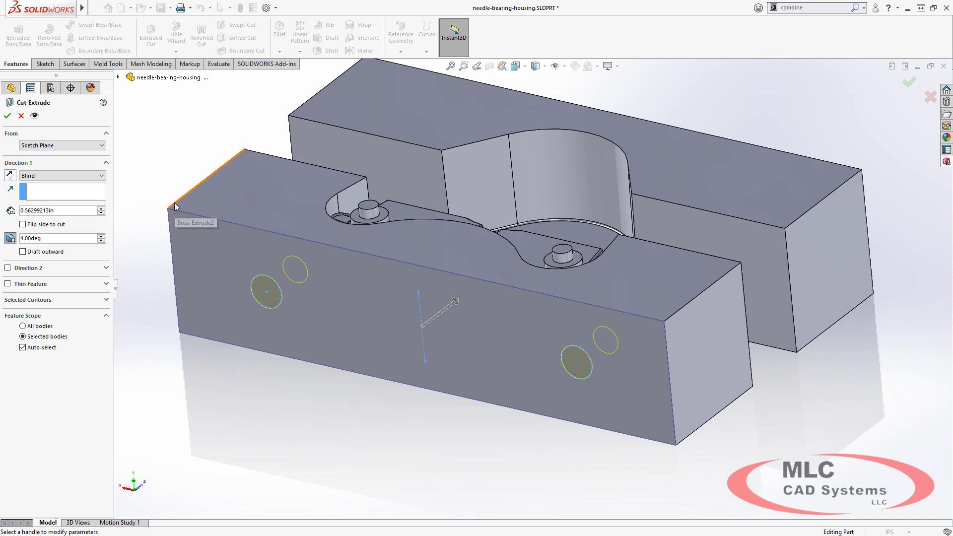
pyautogui.click(7, 116)
pyautogui.moveTo(276, 442); pyautogui.dragTo(316, 418, button='middle')
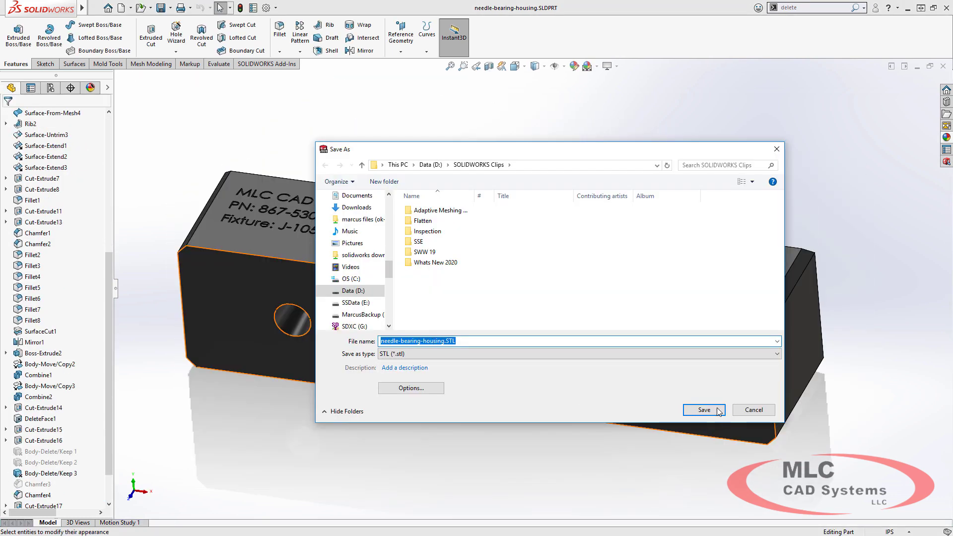
# Save the jaw as NEEDLE-BEARING-HOUSING.STL in binary format, then switch to Eiger and import that file.
pyautogui.click(718, 410)
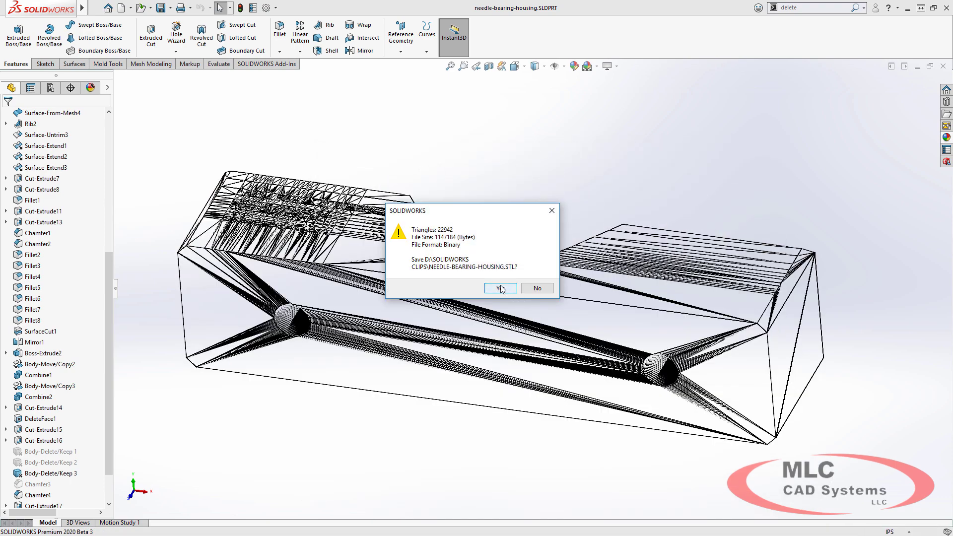
pyautogui.click(500, 288)
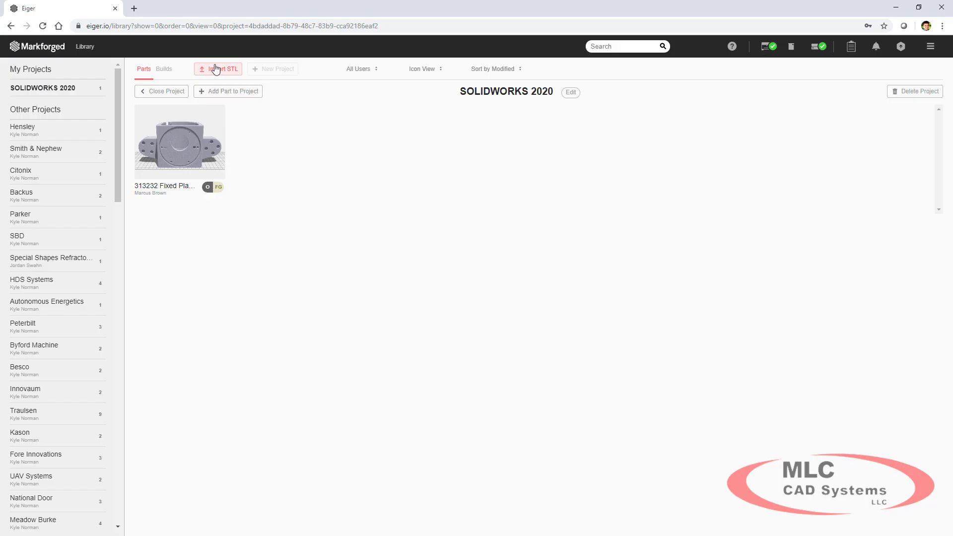
pyautogui.click(215, 69)
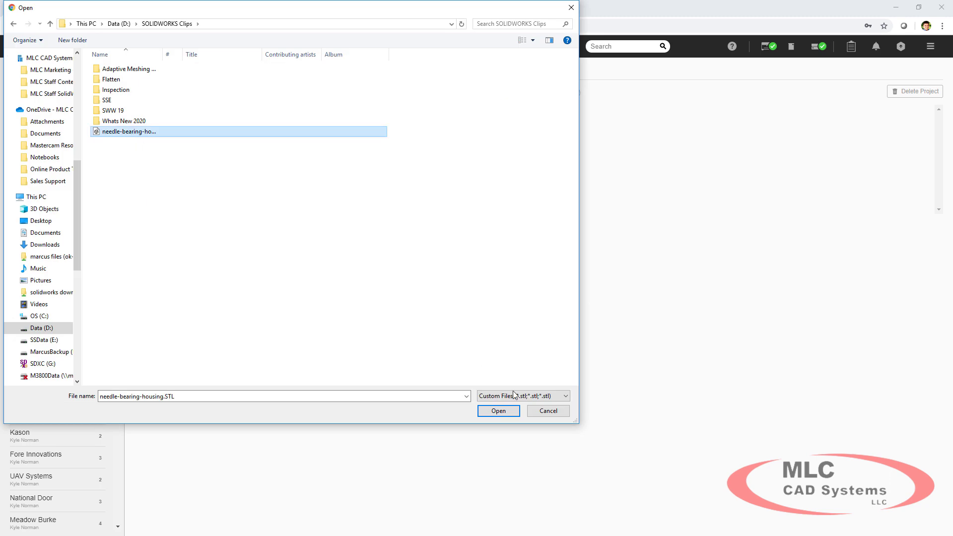
pyautogui.click(513, 414)
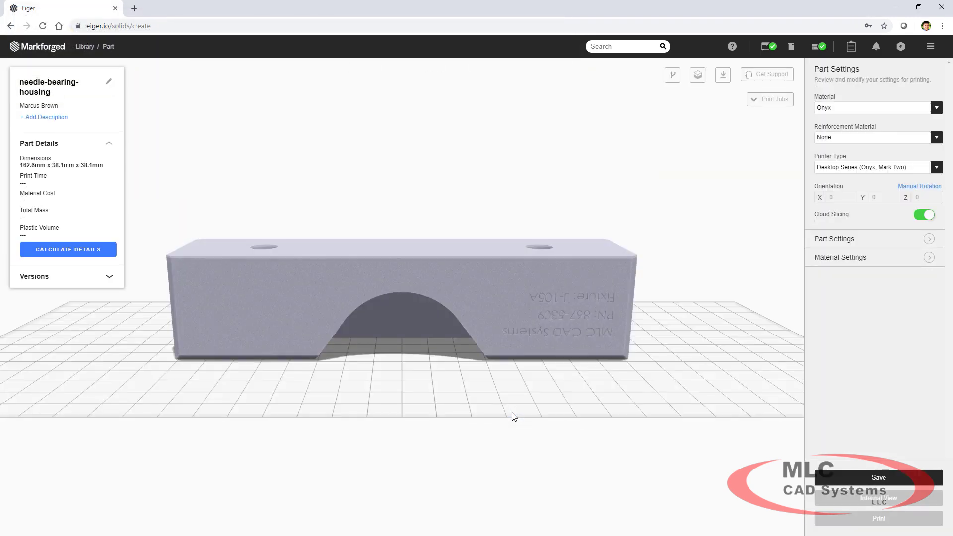
# Re-orient the jaw so the face opposite the engraved text rests on the floor, and calculate its print details.
pyautogui.moveTo(412, 365); pyautogui.dragTo(579, 365)
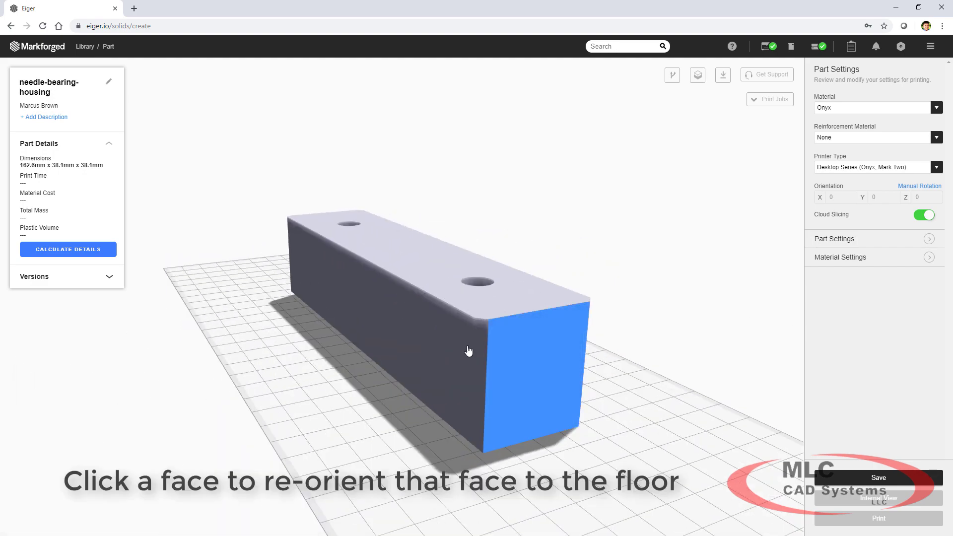
pyautogui.click(407, 341)
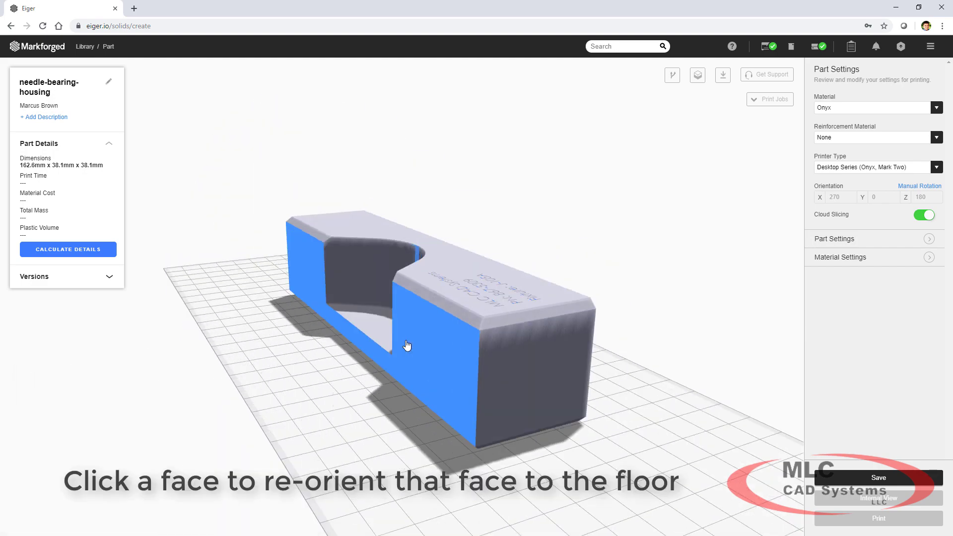
pyautogui.moveTo(382, 394); pyautogui.dragTo(249, 421)
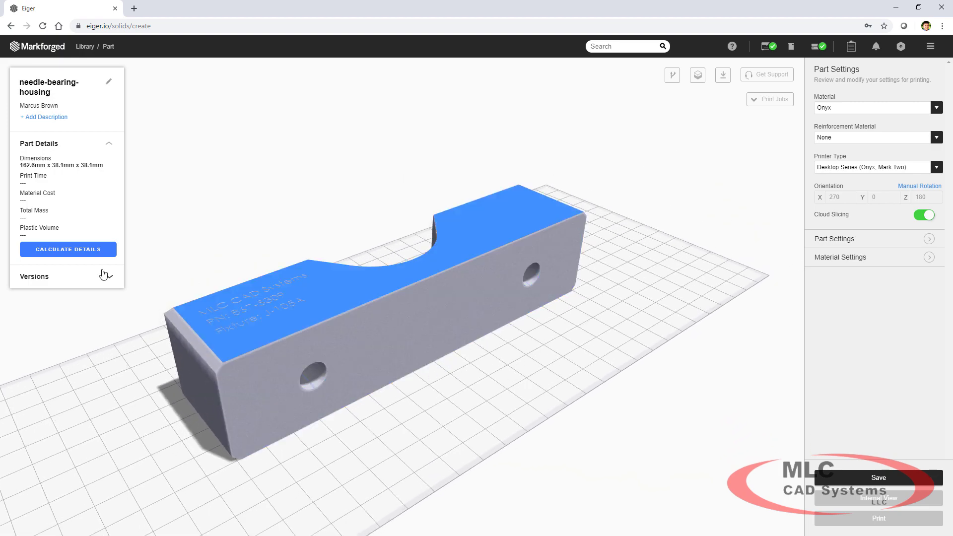
pyautogui.click(74, 249)
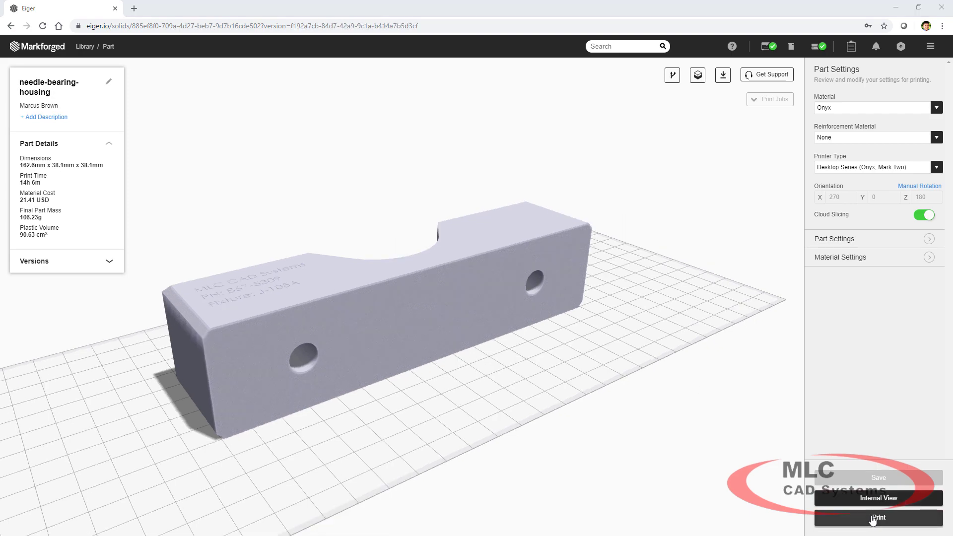
# Open the print build for the jaw and move the part to about X 143, Y 101 on the build plate.
pyautogui.click(873, 518)
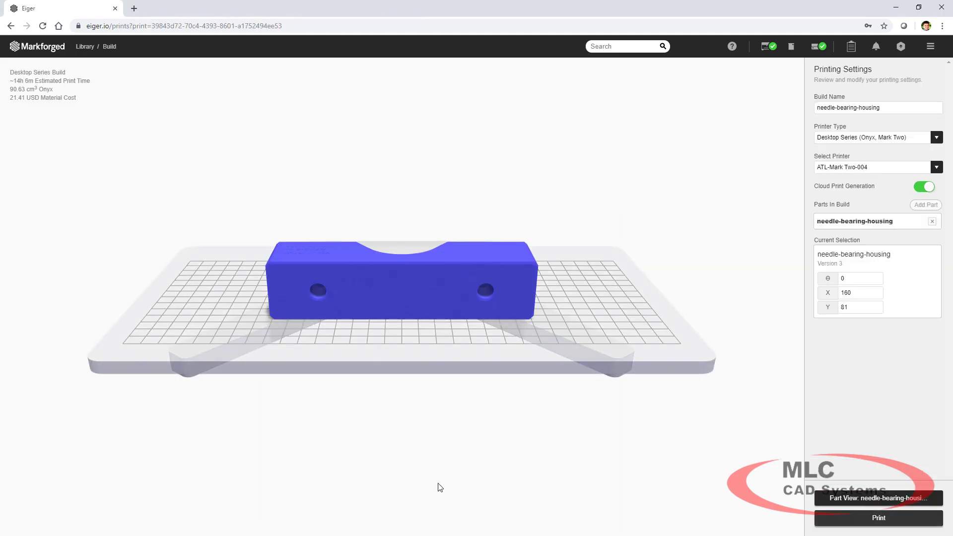
pyautogui.moveTo(426, 329); pyautogui.dragTo(469, 323)
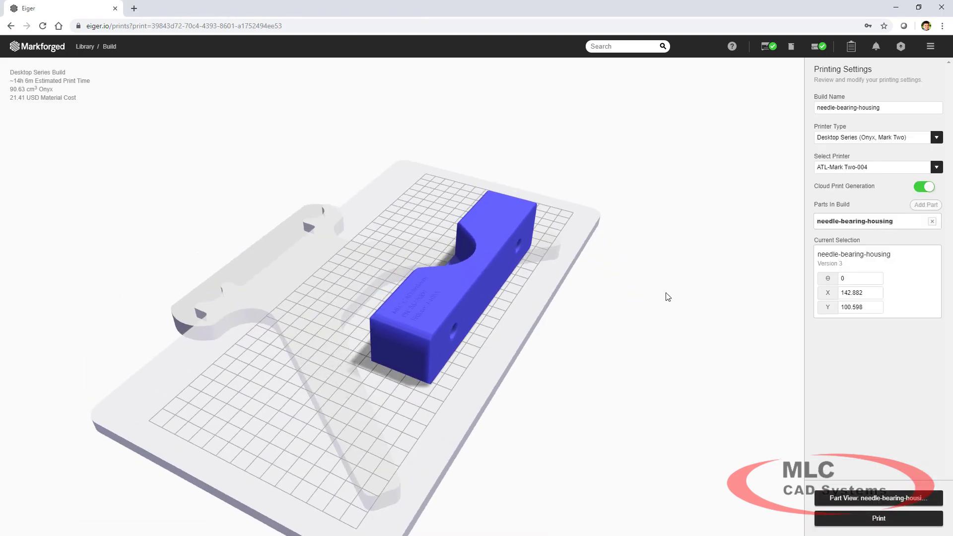
# Add the part needle-bearing-housing Jaw2 to the build.
pyautogui.click(932, 205)
pyautogui.click(451, 210)
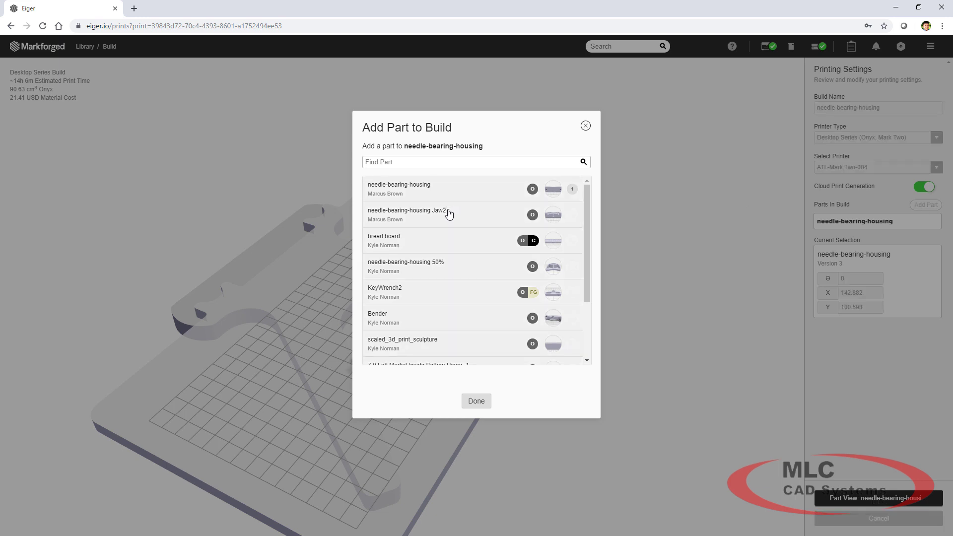
pyautogui.click(476, 401)
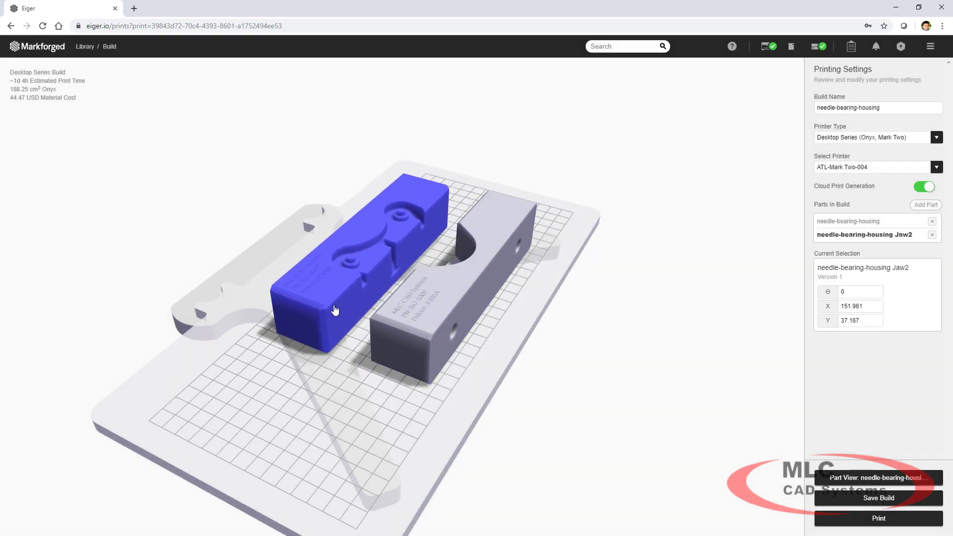